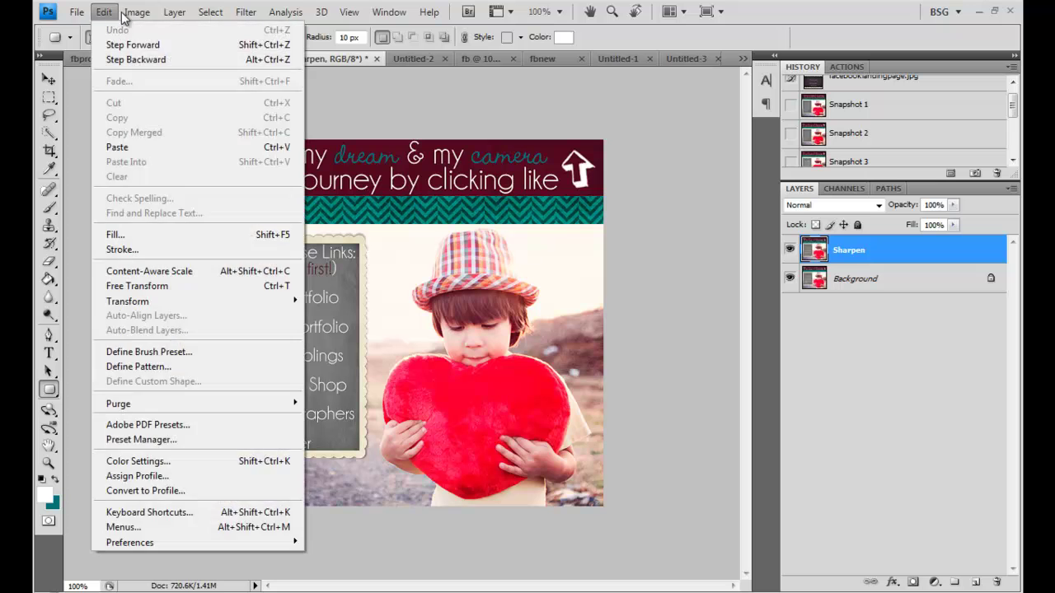
# Step: Open the Image Size settings of facebooklandingpage.jpg to check its pixel dimensions
pyautogui.click(137, 11)
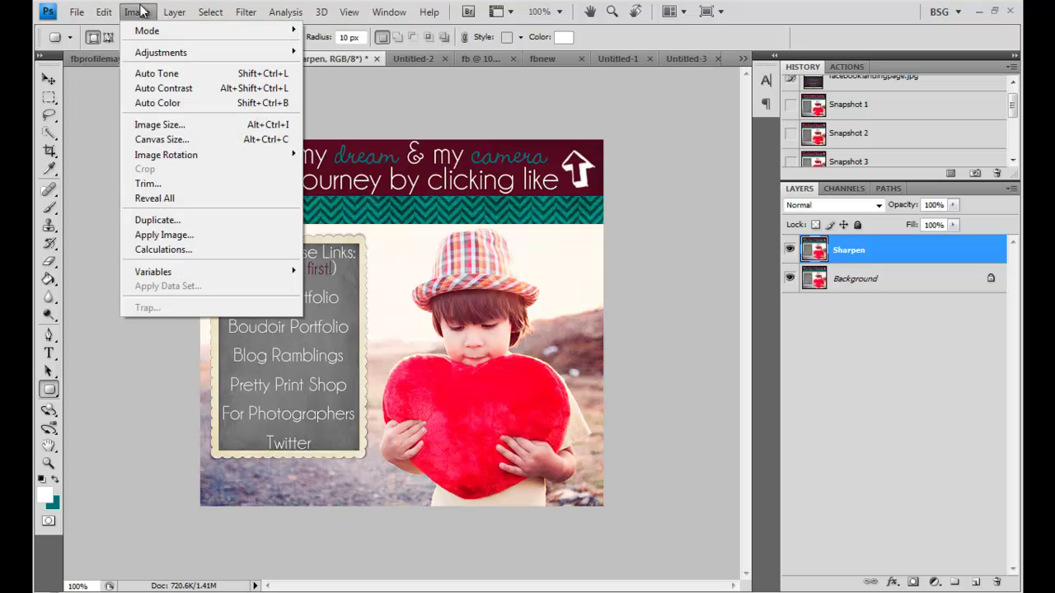
pyautogui.click(163, 125)
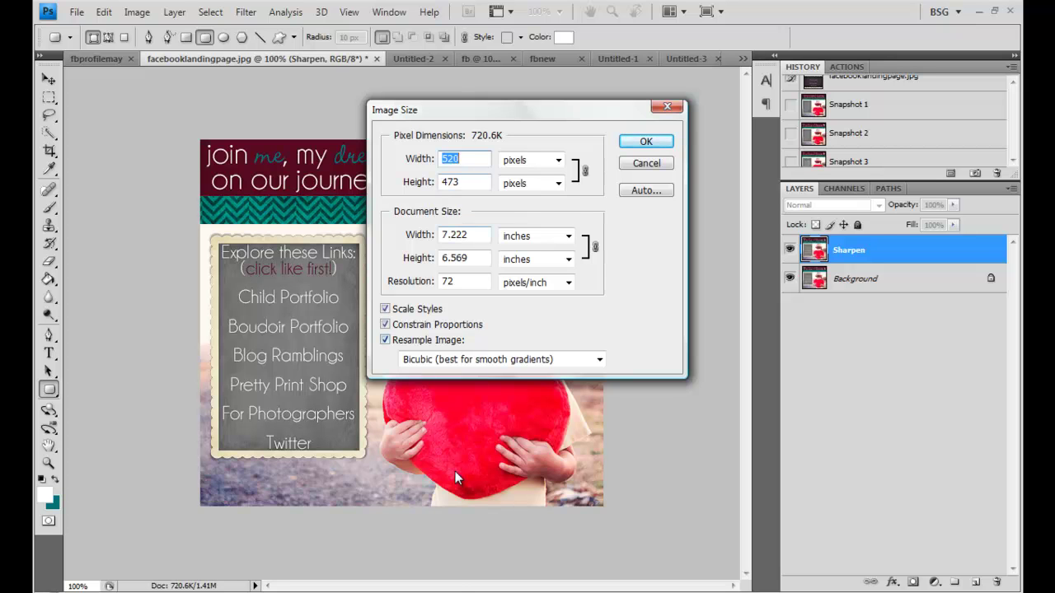
# Step: Switch to Firefox and view the landing image on the Facebook page's Welcome & Links tab
pyautogui.moveTo(452, 592)
pyautogui.hotkey('alt', 'Tab')
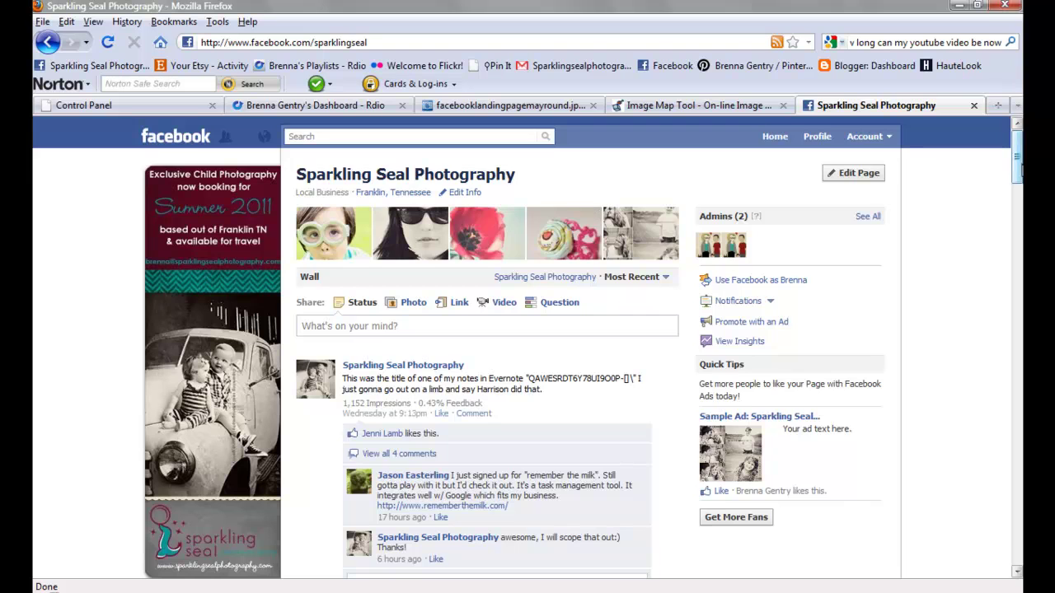
pyautogui.scroll(-3, 1020, 169)
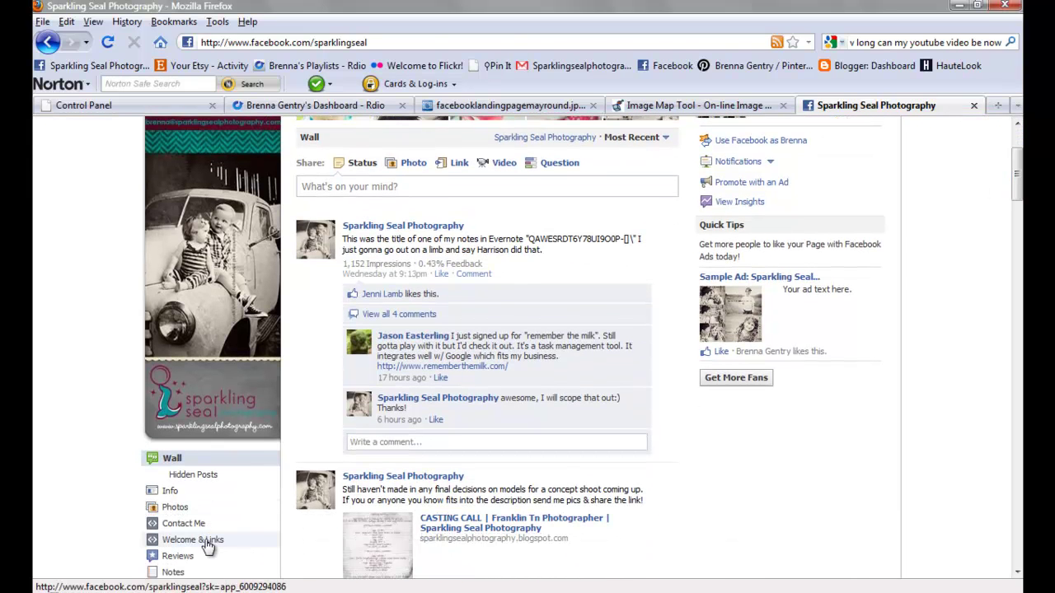
pyautogui.click(209, 547)
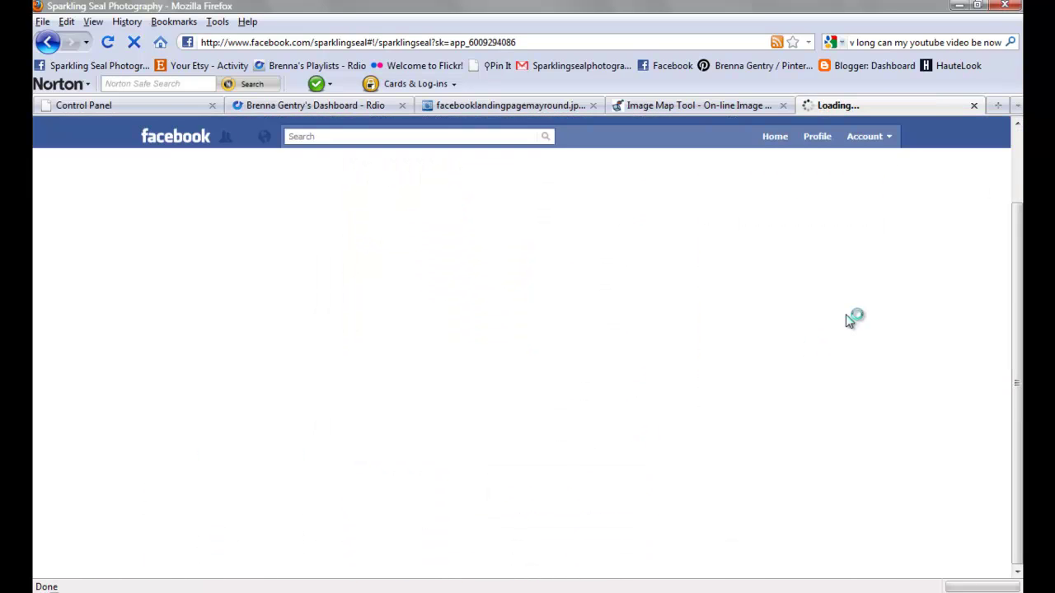
pyautogui.moveTo(1021, 200); pyautogui.dragTo(1021, 212)
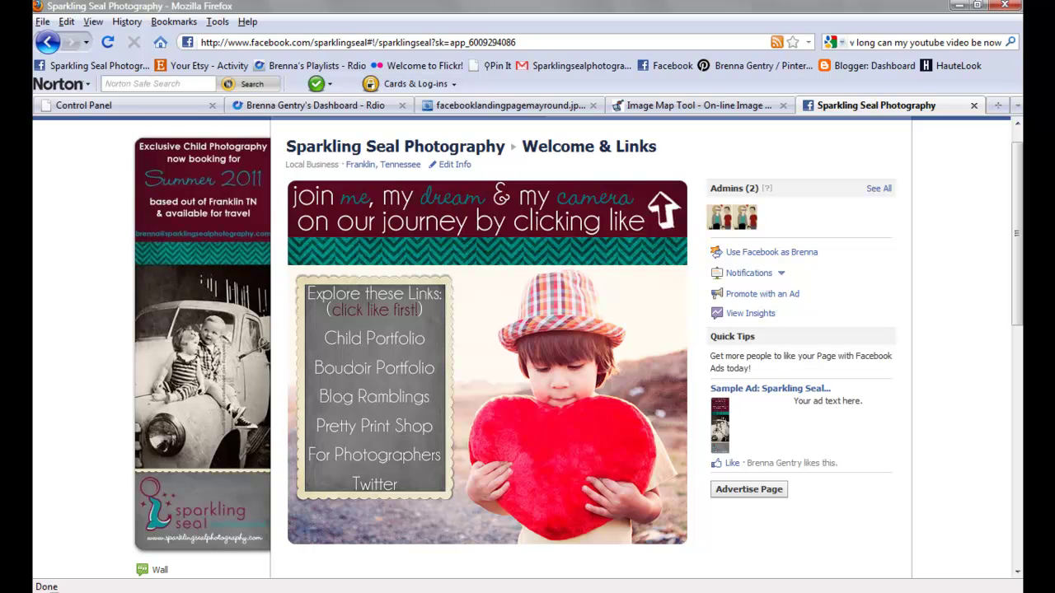
# Step: Return to Photoshop and accept the Image Size settings at 520 × 473 pixels
pyautogui.click(225, 590)
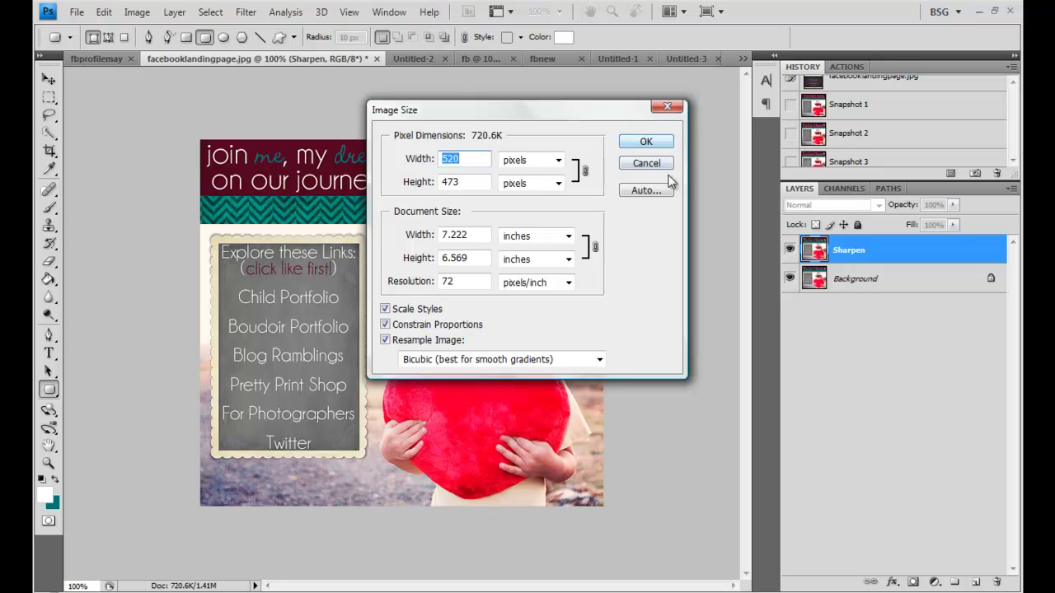
pyautogui.click(659, 147)
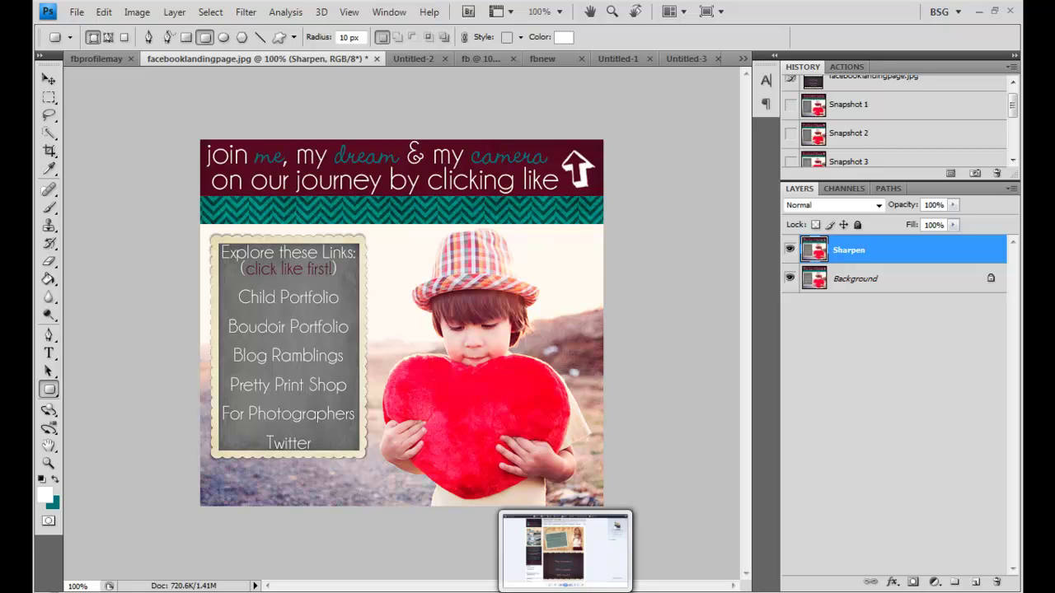
# Step: Switch to Firefox and make the Sparkling Seal Photography page's list of tabs editable
pyautogui.moveTo(450, 592)
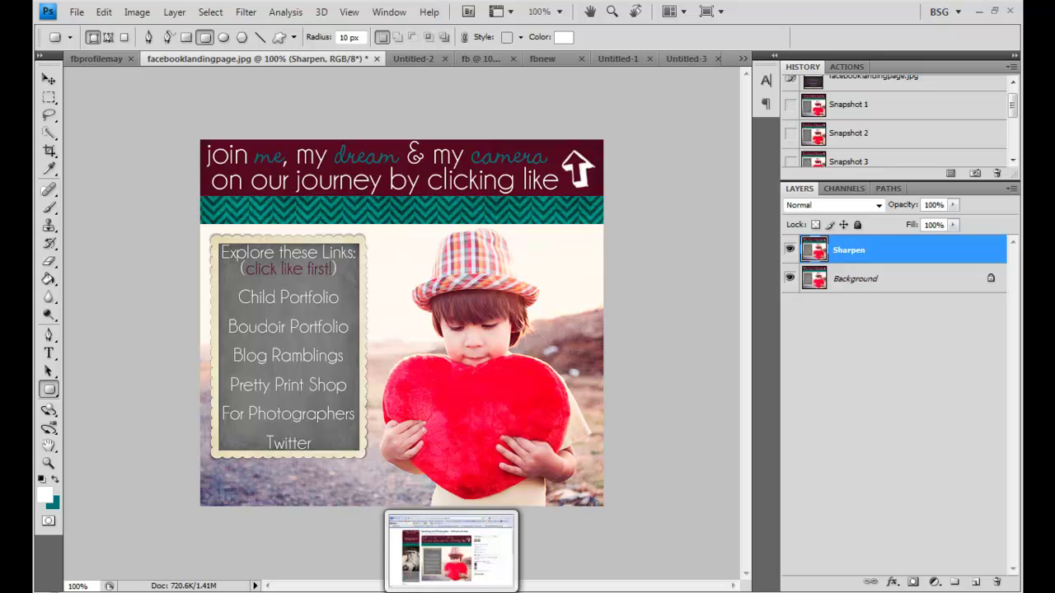
pyautogui.click(450, 551)
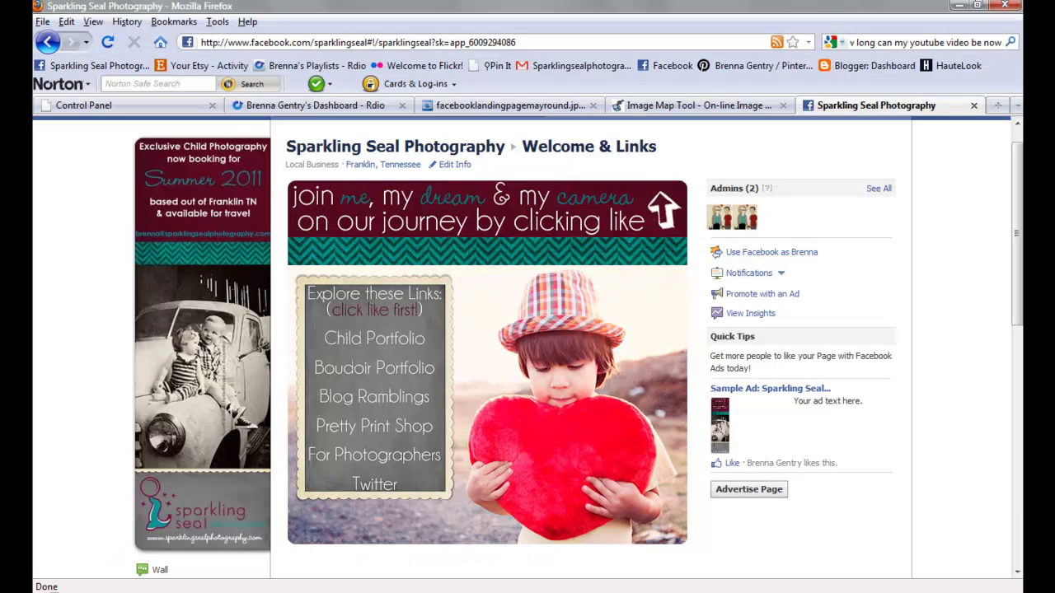
pyautogui.moveTo(1019, 291); pyautogui.dragTo(1020, 349)
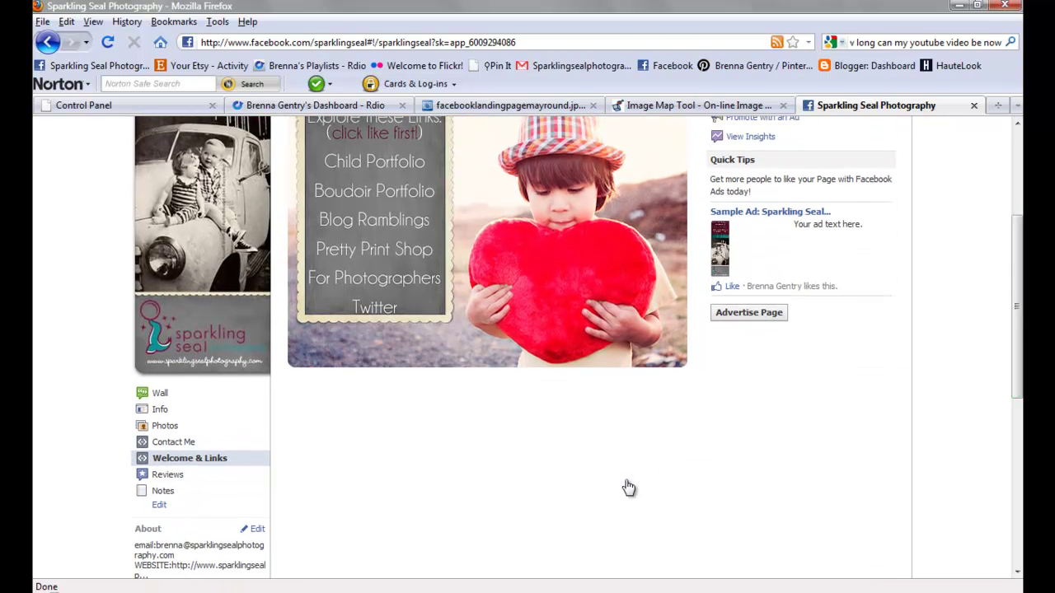
pyautogui.click(158, 505)
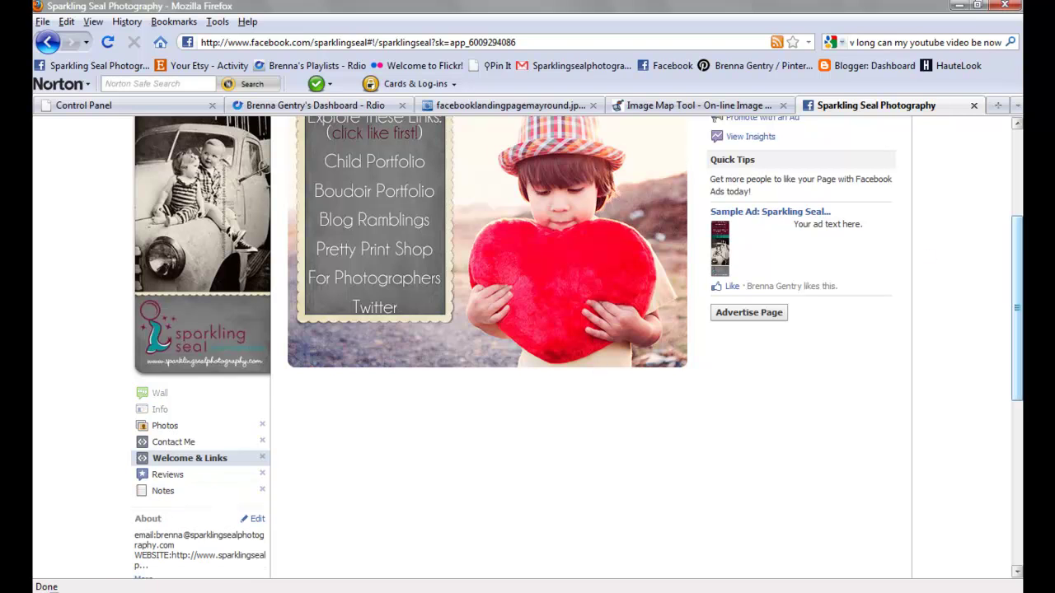
pyautogui.moveTo(1020, 249); pyautogui.dragTo(1013, 152)
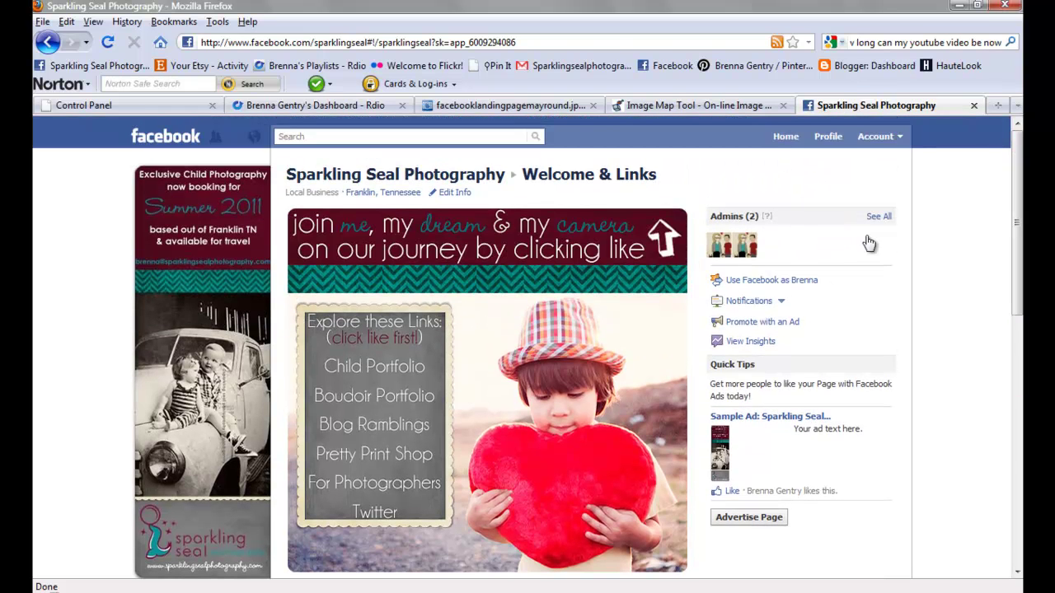
# Step: Use Facebook as the admin's personal profile and open the Sparkling Seal Photography page's Apps settings to review the added apps
pyautogui.click(780, 281)
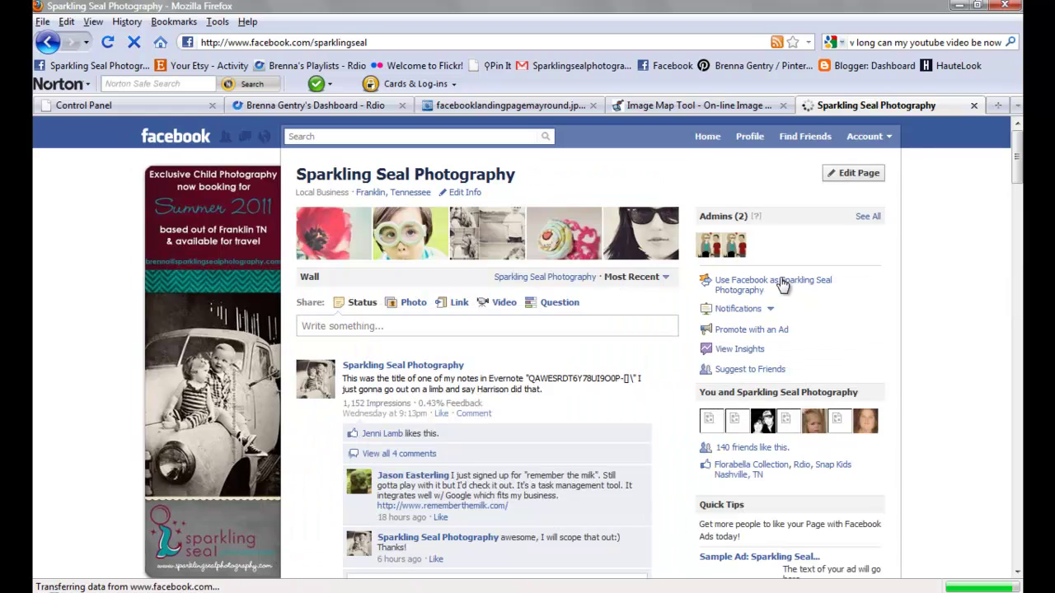
pyautogui.click(870, 180)
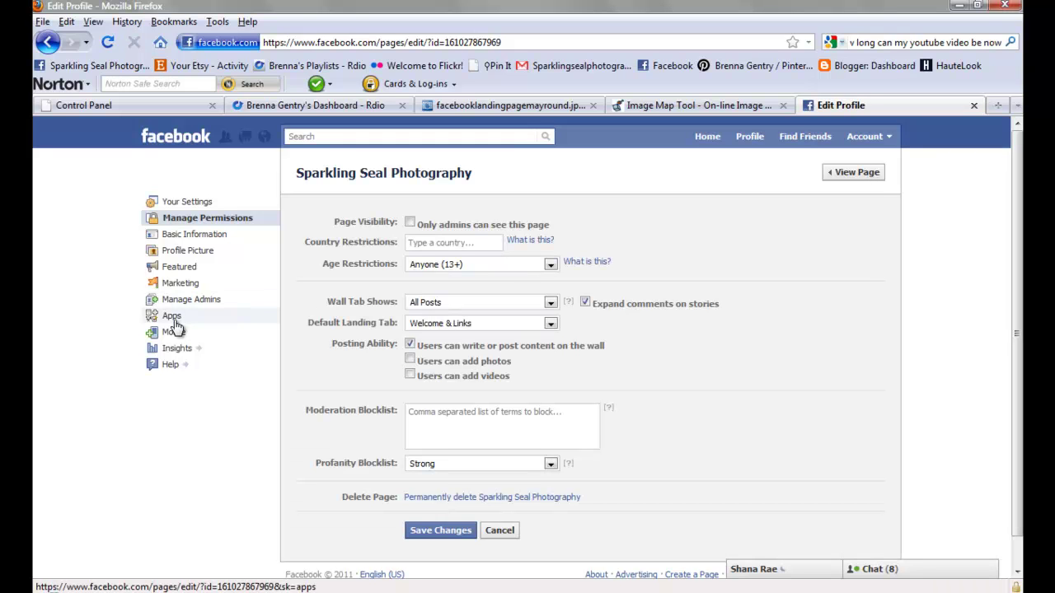
pyautogui.click(173, 323)
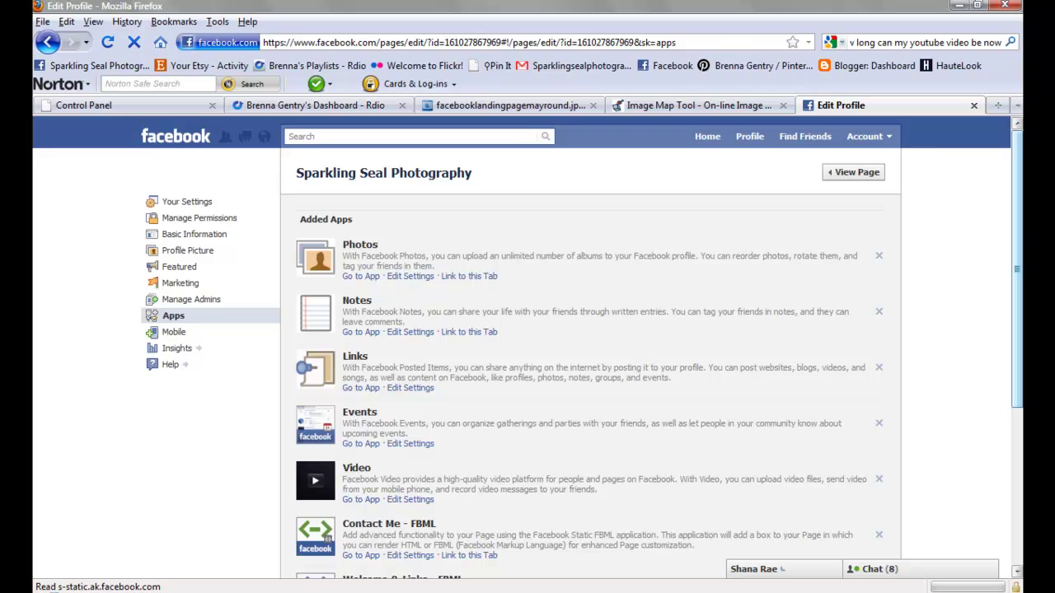
pyautogui.scroll(-3, 176, 328)
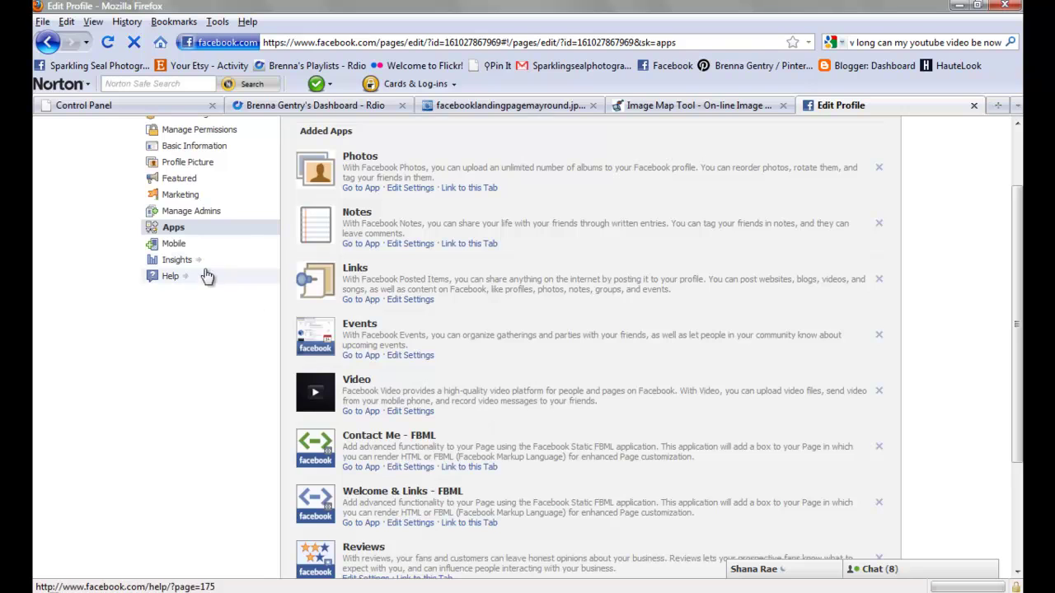
pyautogui.scroll(2, 1012, 354)
pyautogui.scroll(1, 1012, 354)
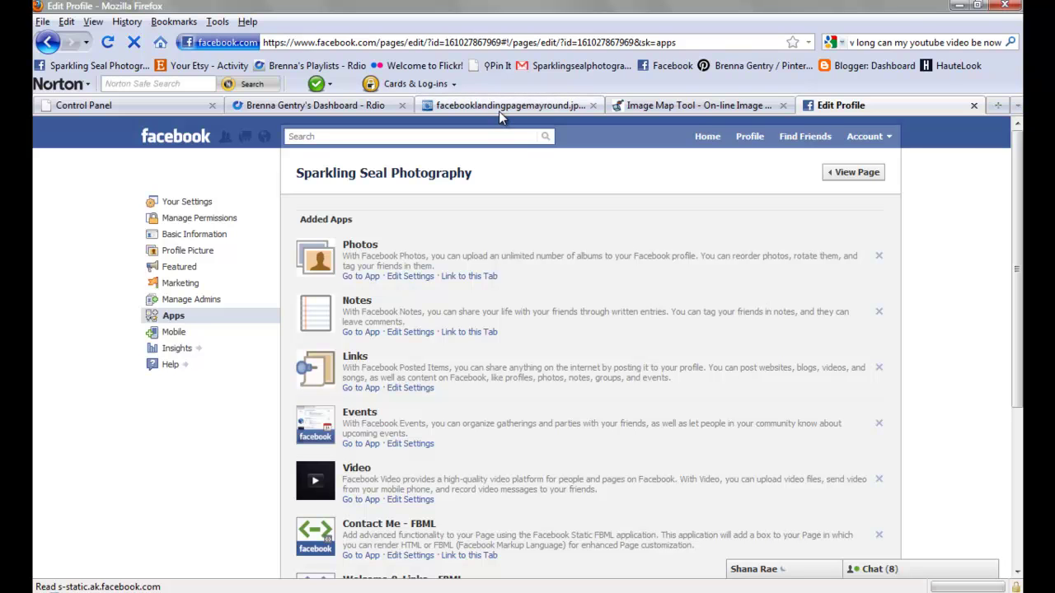
# Step: Open photobucket.com in a new browser tab and look over its home page
pyautogui.click(1000, 105)
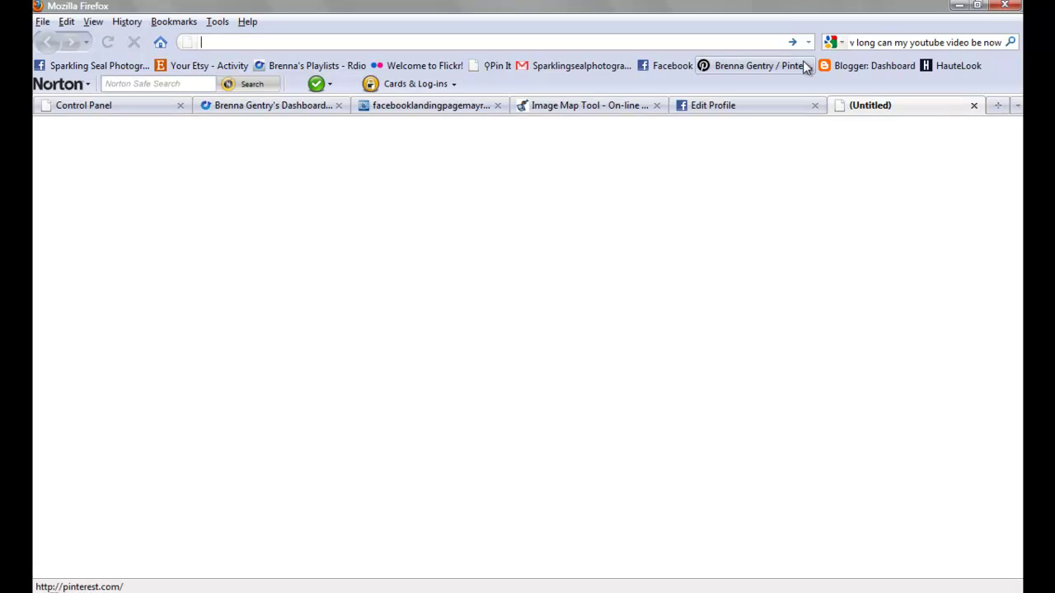
pyautogui.write('pho')
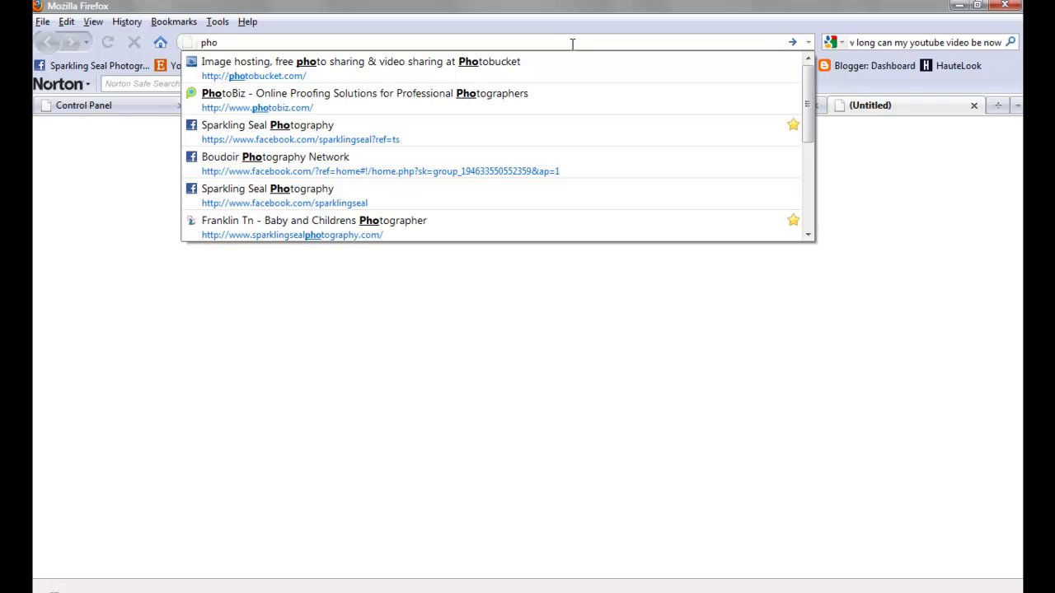
pyautogui.click(537, 65)
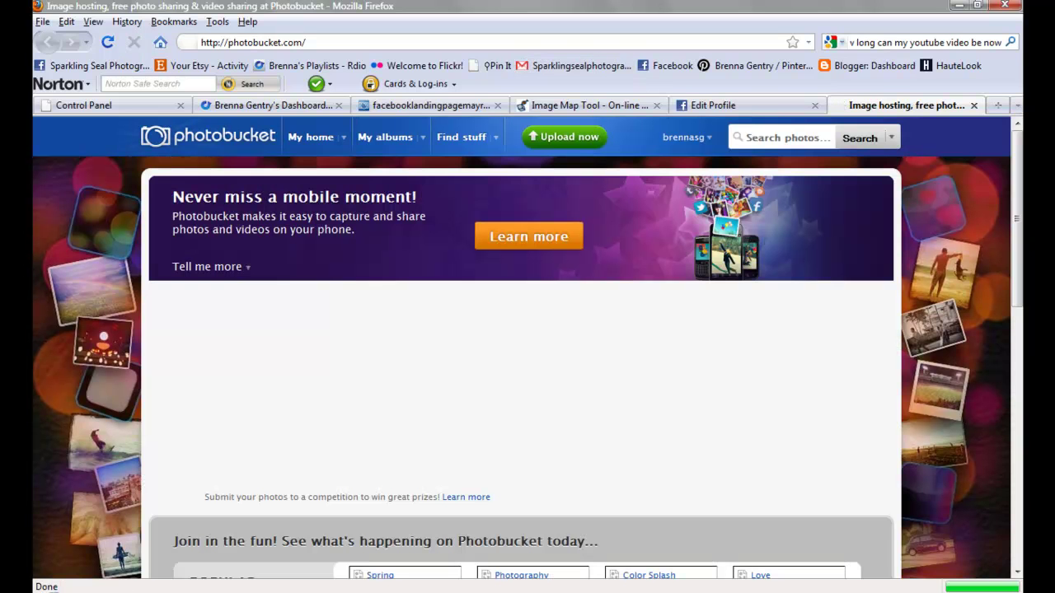
pyautogui.scroll(-2, 1020, 297)
pyautogui.scroll(-2, 1020, 297)
pyautogui.scroll(4, 1020, 297)
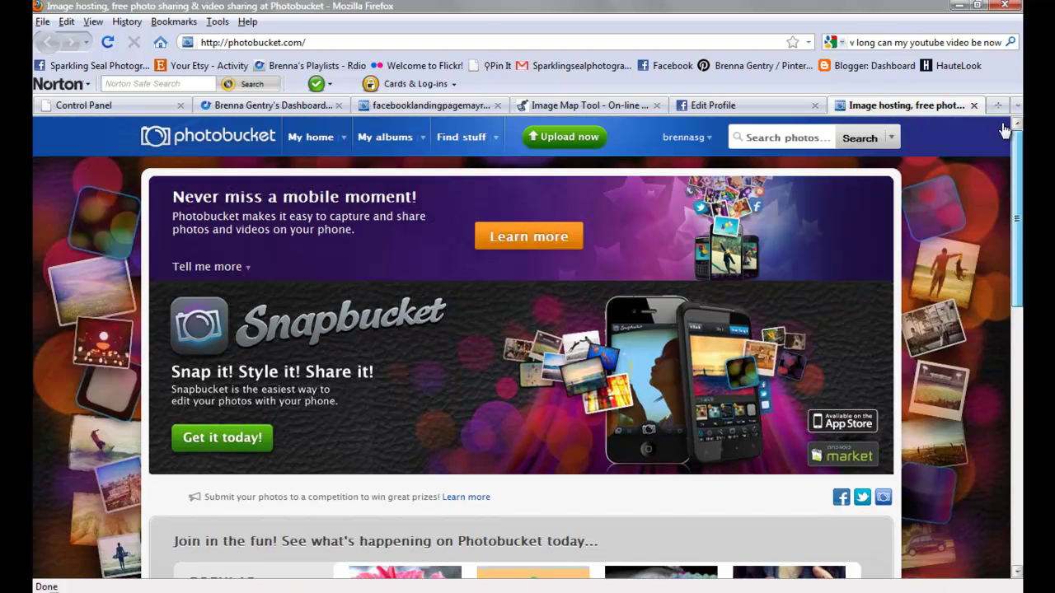
# Step: Open facebooklandingpagemayround.jpg from the main Photobucket album and copy its direct link
pyautogui.click(303, 142)
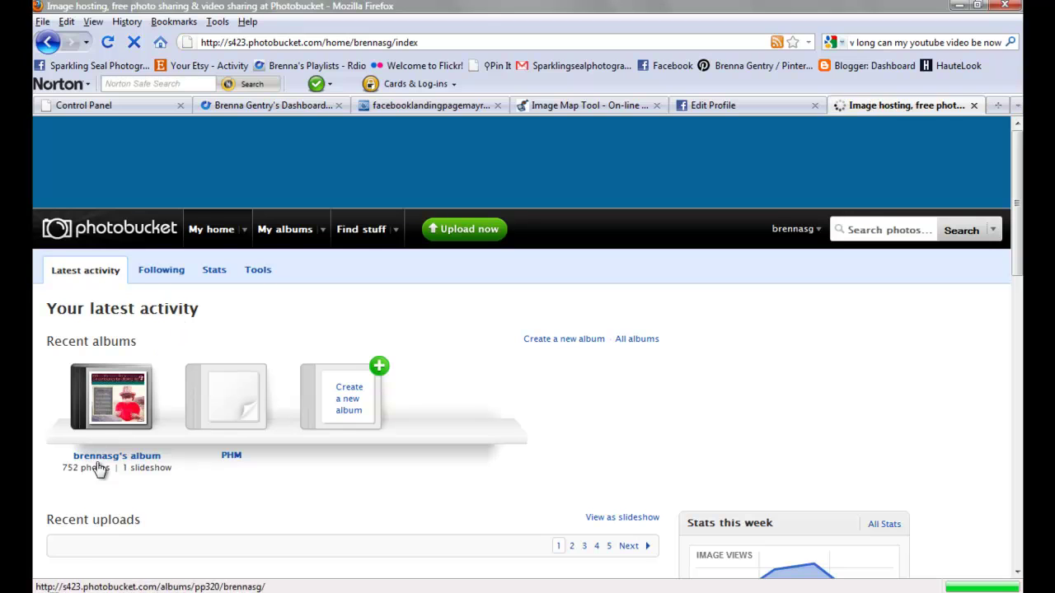
pyautogui.click(120, 404)
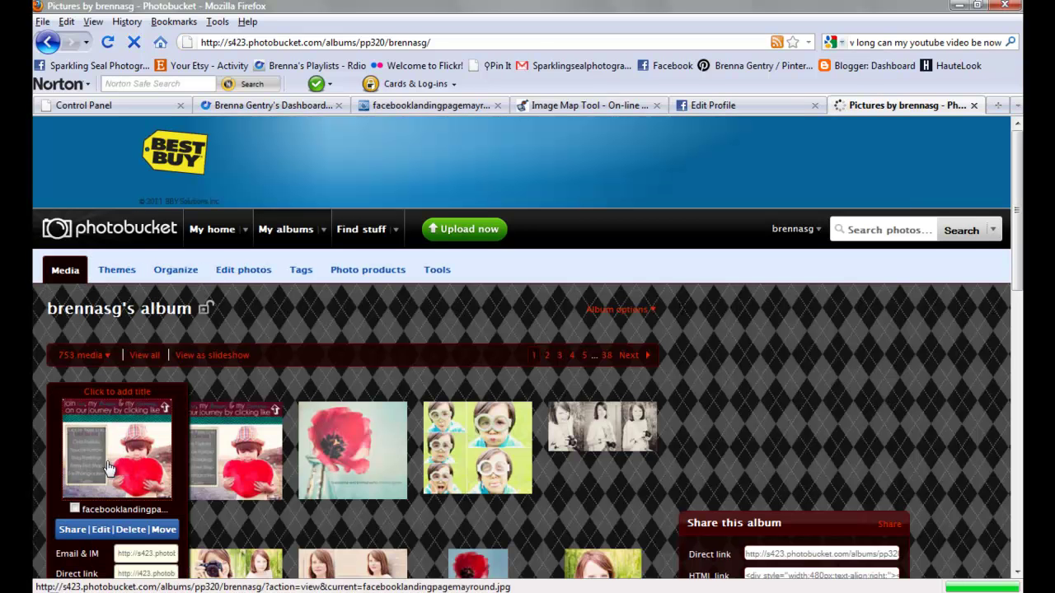
pyautogui.click(109, 467)
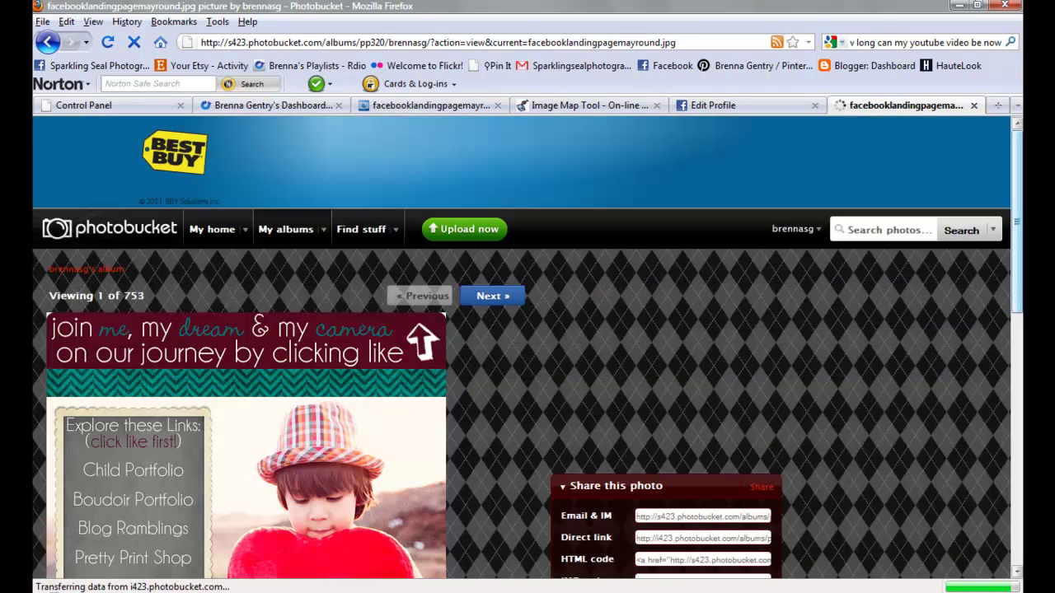
pyautogui.moveTo(1019, 285); pyautogui.dragTo(1020, 346)
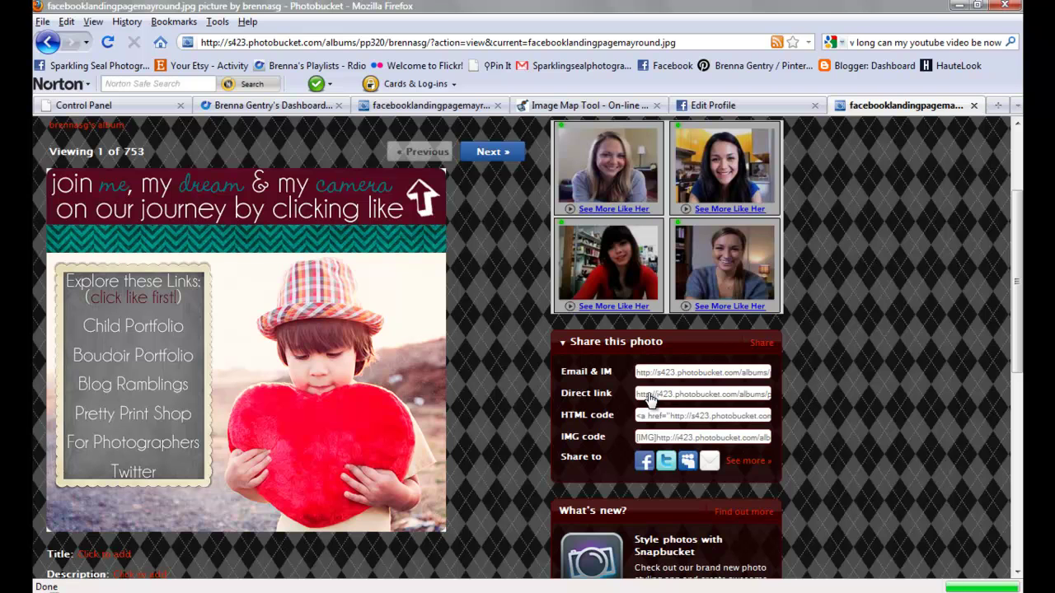
pyautogui.click(650, 395)
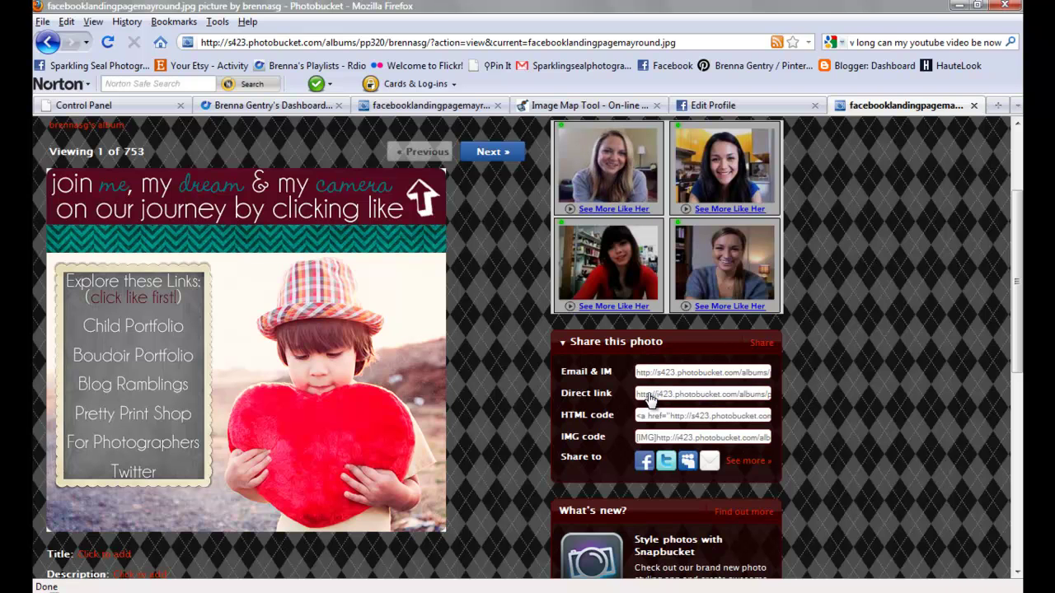
# Step: On the image-maps.com page, paste the copied Photobucket link as the image URL and try to start mapping the image
pyautogui.click(585, 108)
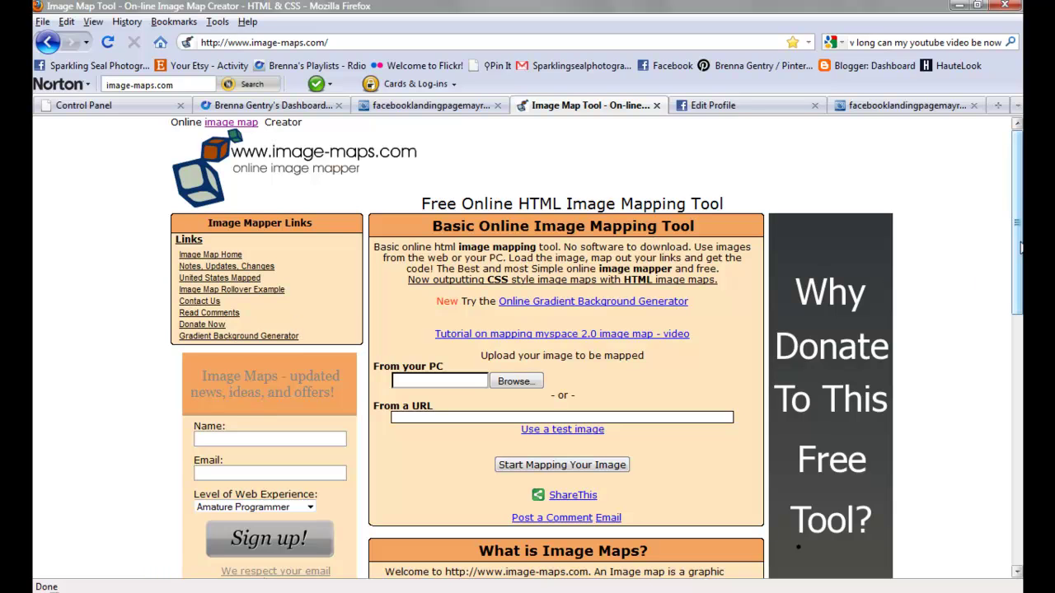
pyautogui.moveTo(1019, 255); pyautogui.dragTo(1007, 303)
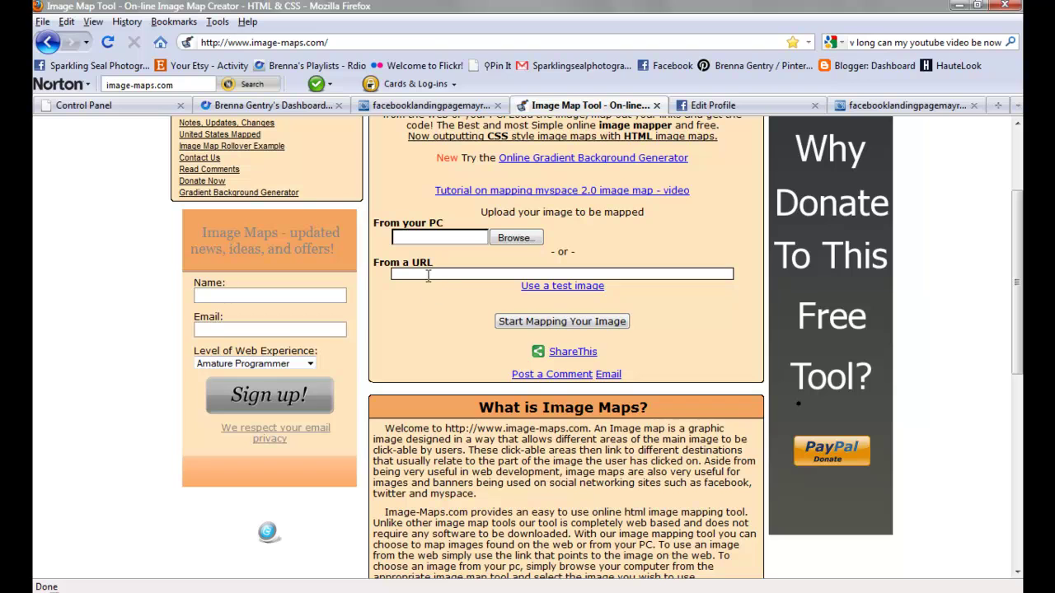
pyautogui.rightClick(427, 274)
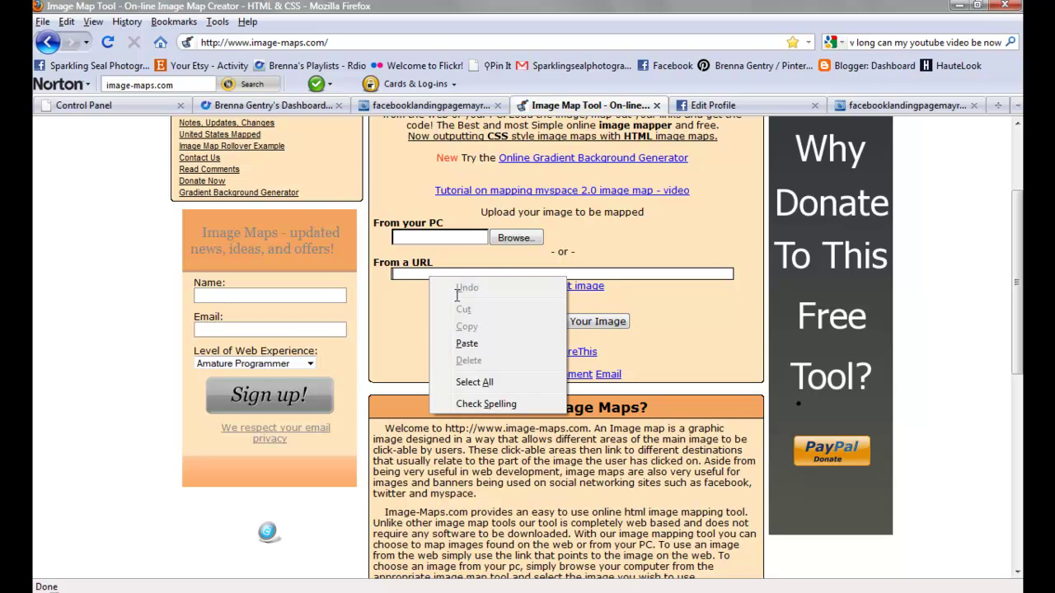
pyautogui.click(467, 343)
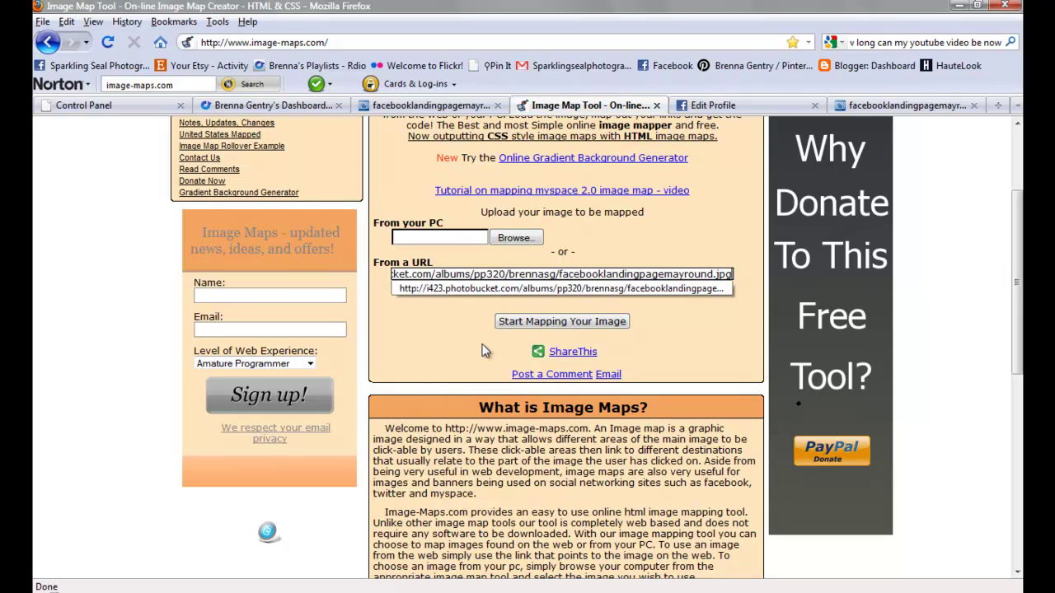
pyautogui.click(566, 322)
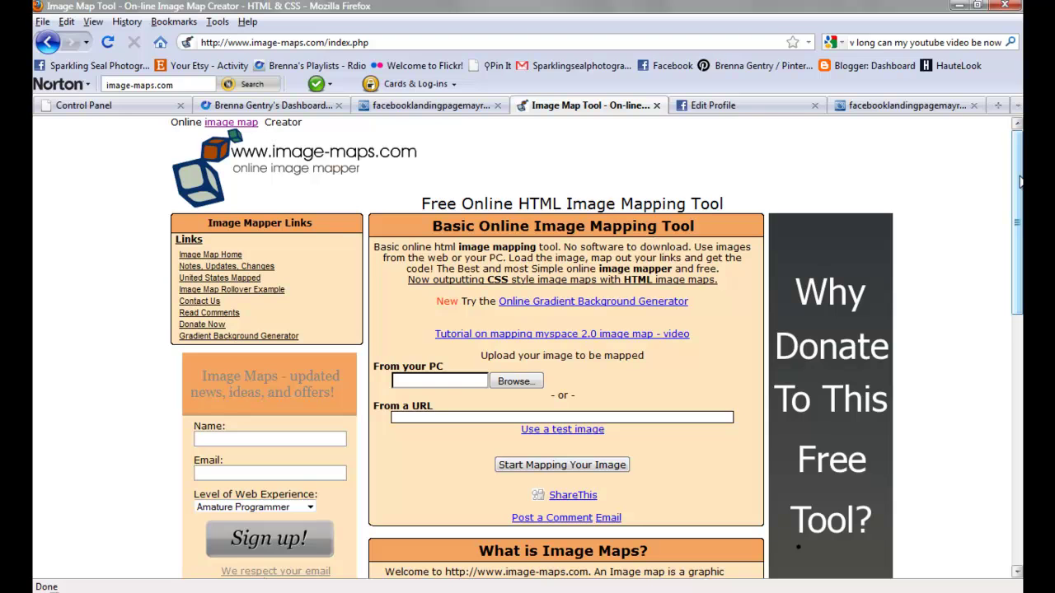
# Step: Look through the reloaded image-maps.com page for the image mapping area
pyautogui.scroll(-5, 1019, 183)
pyautogui.scroll(1, 1020, 183)
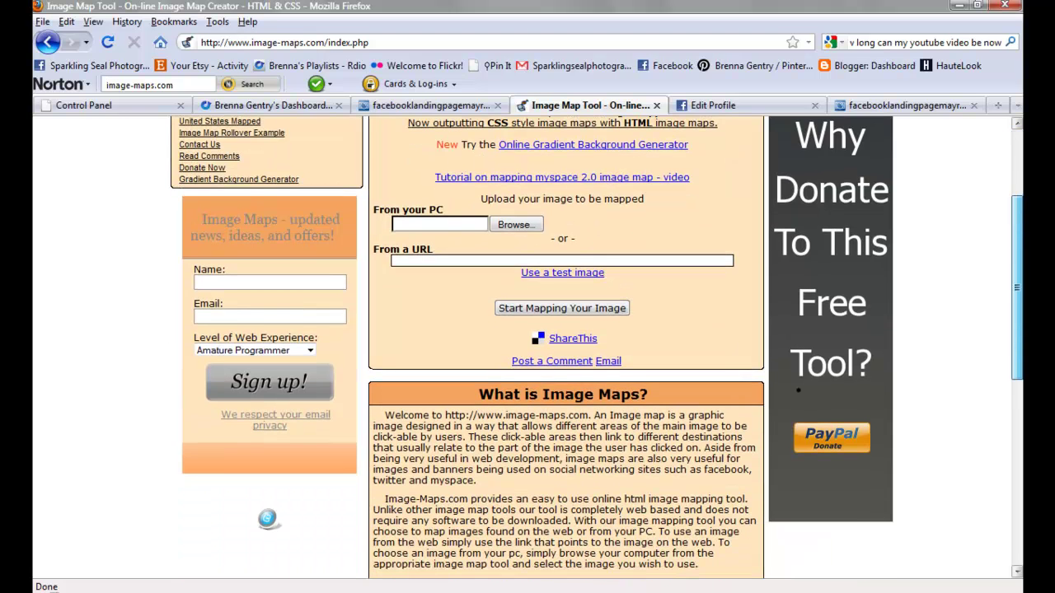
pyautogui.scroll(-1, 528, 346)
pyautogui.scroll(-7, 528, 346)
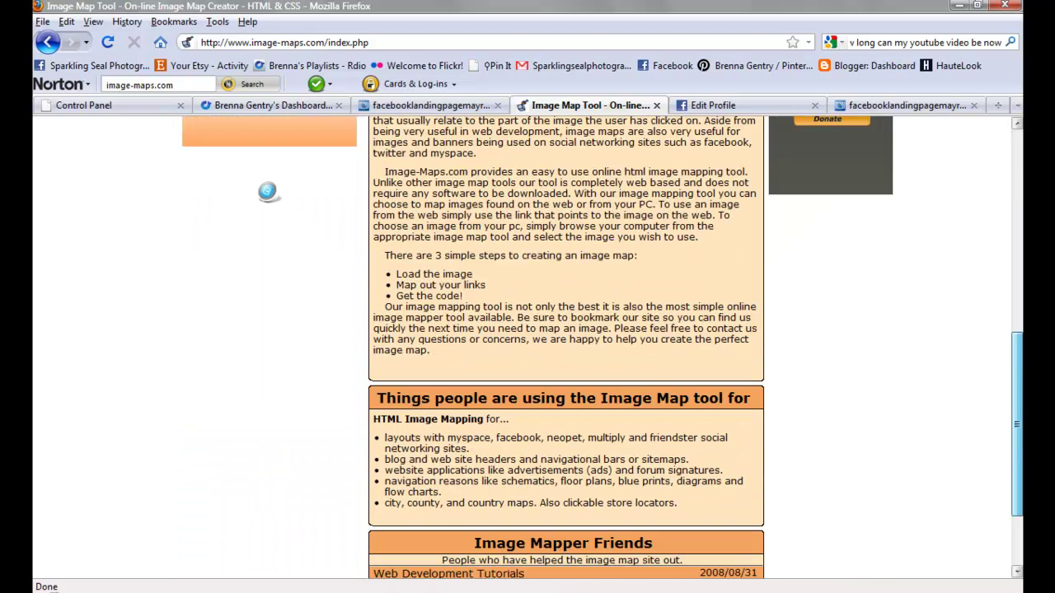
pyautogui.scroll(-3, 527, 347)
pyautogui.scroll(12, 528, 346)
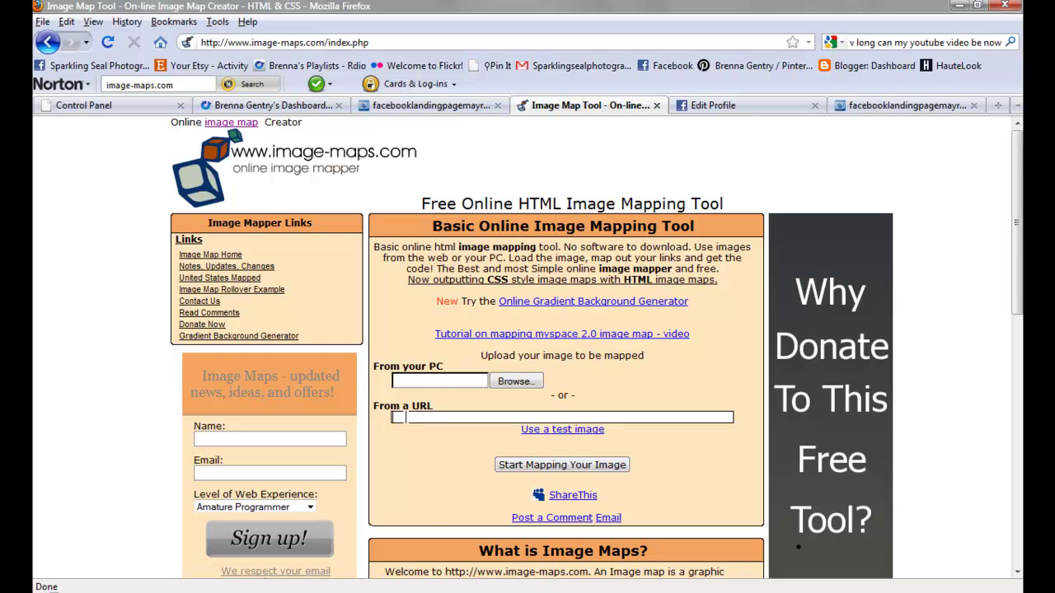
# Step: Paste the copied Photobucket link as the image URL, start mapping the image and continue past the upload confirmation page
pyautogui.rightClick(405, 417)
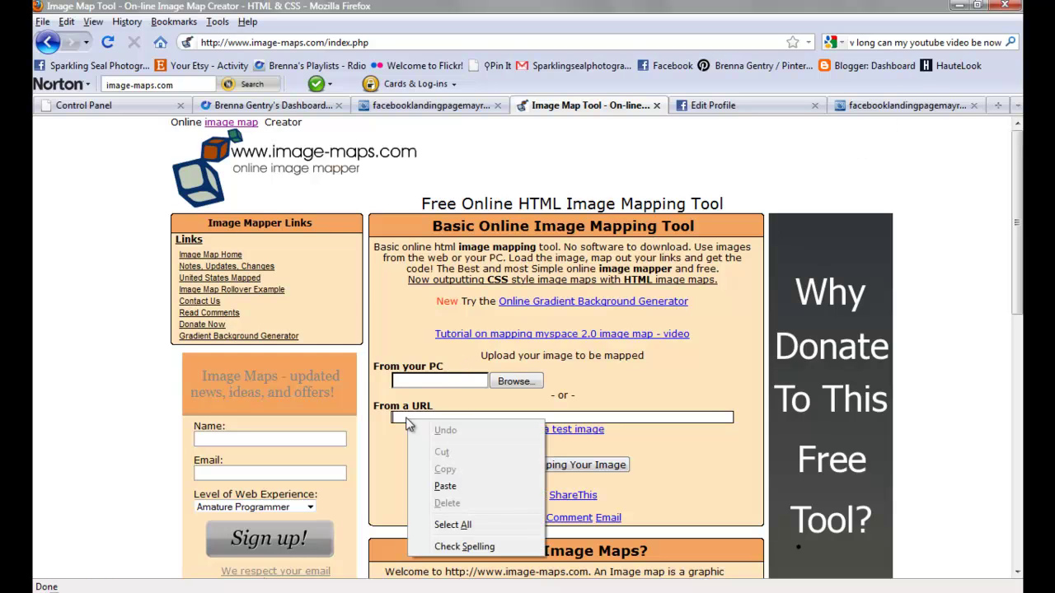
pyautogui.click(467, 487)
pyautogui.click(528, 463)
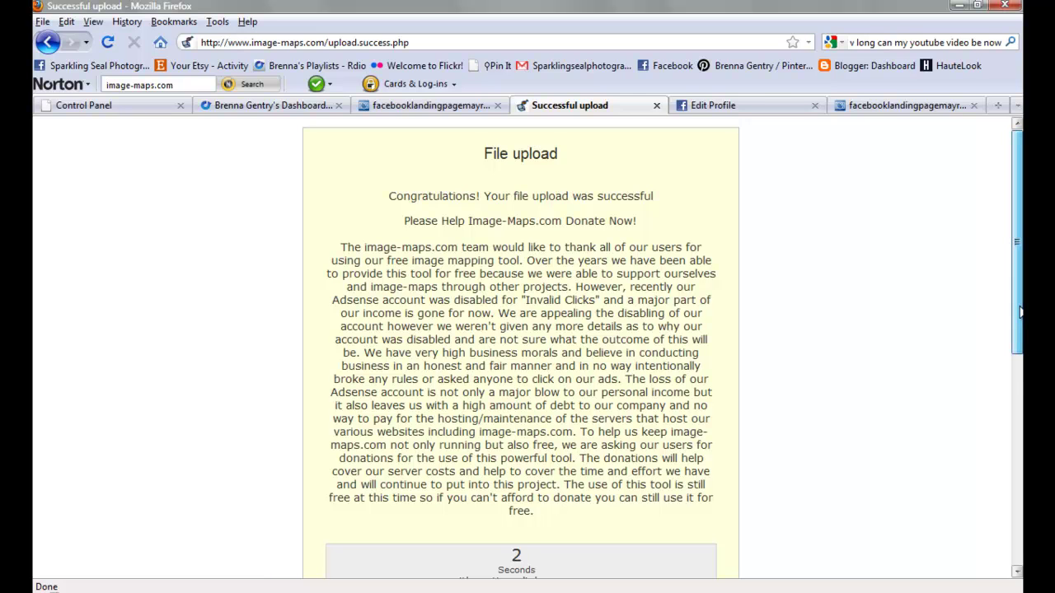
pyautogui.scroll(-3, 1020, 311)
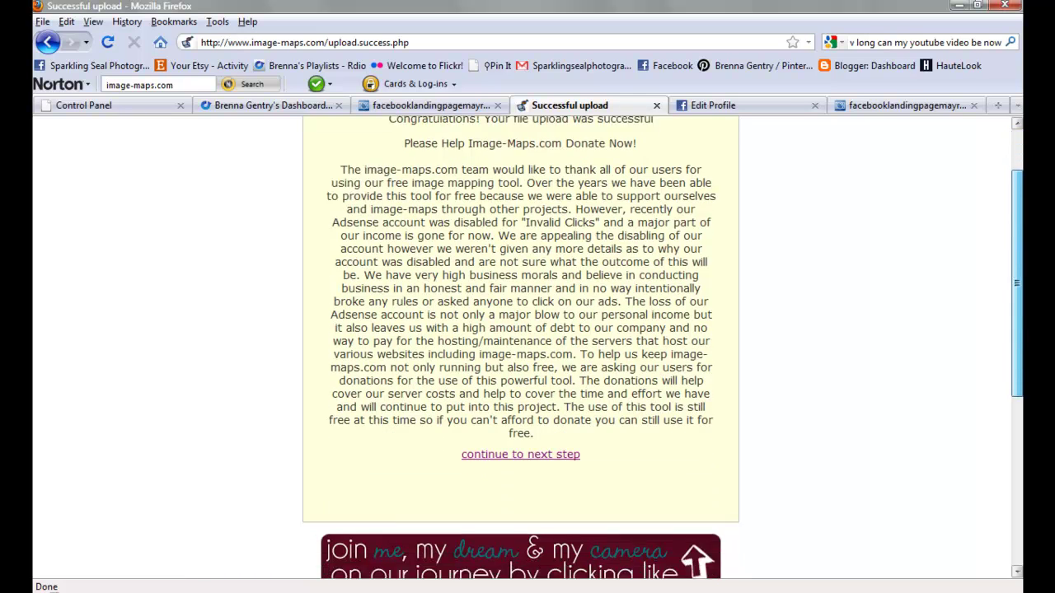
pyautogui.scroll(-5, 1022, 465)
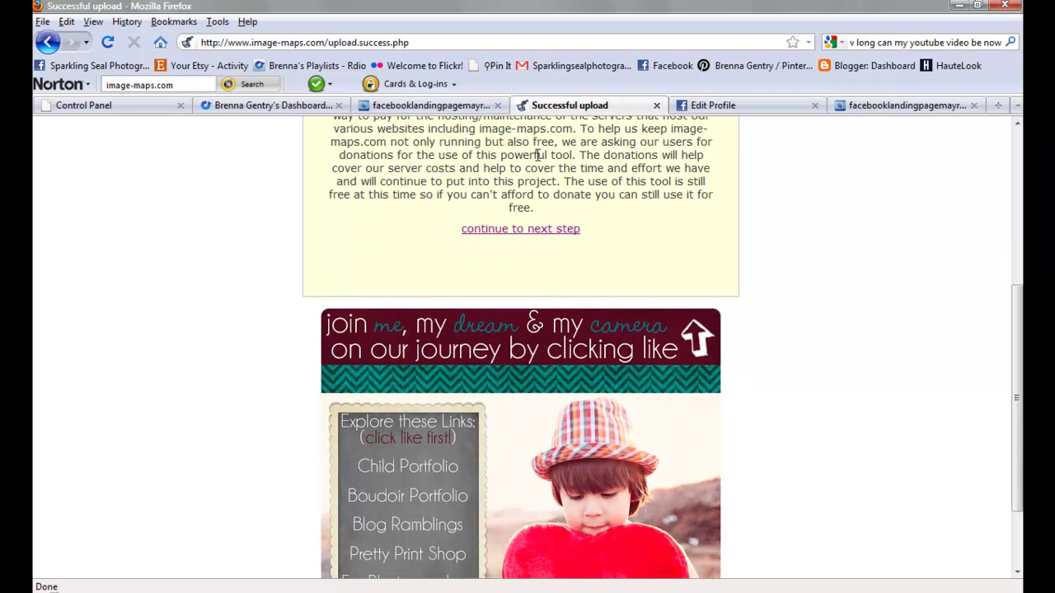
pyautogui.click(553, 236)
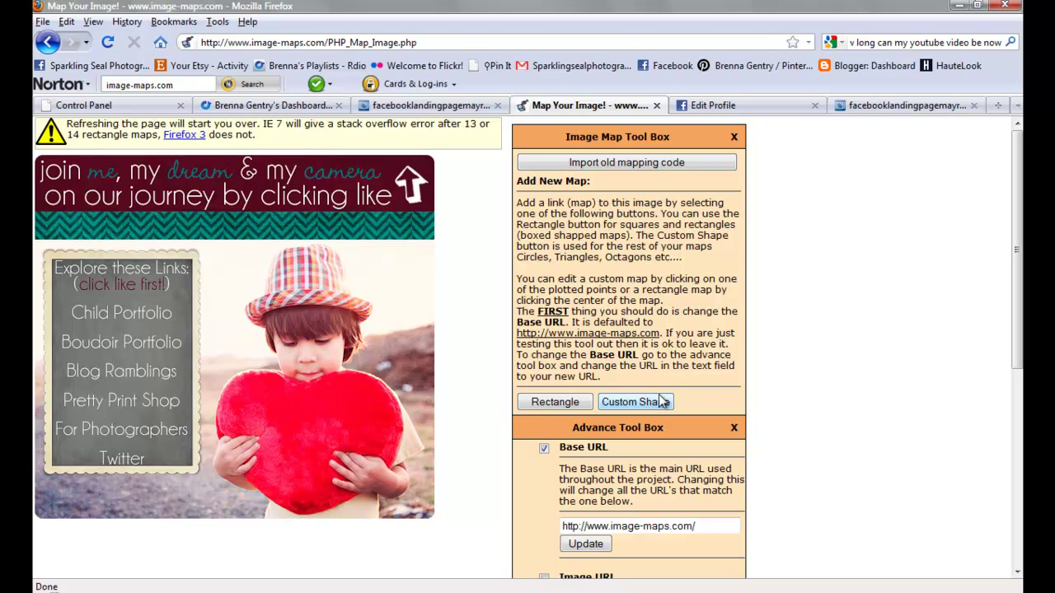
# Step: Add a rectangle map over the Child Portfolio link with the title "website", keep the default link and save it
pyautogui.click(552, 403)
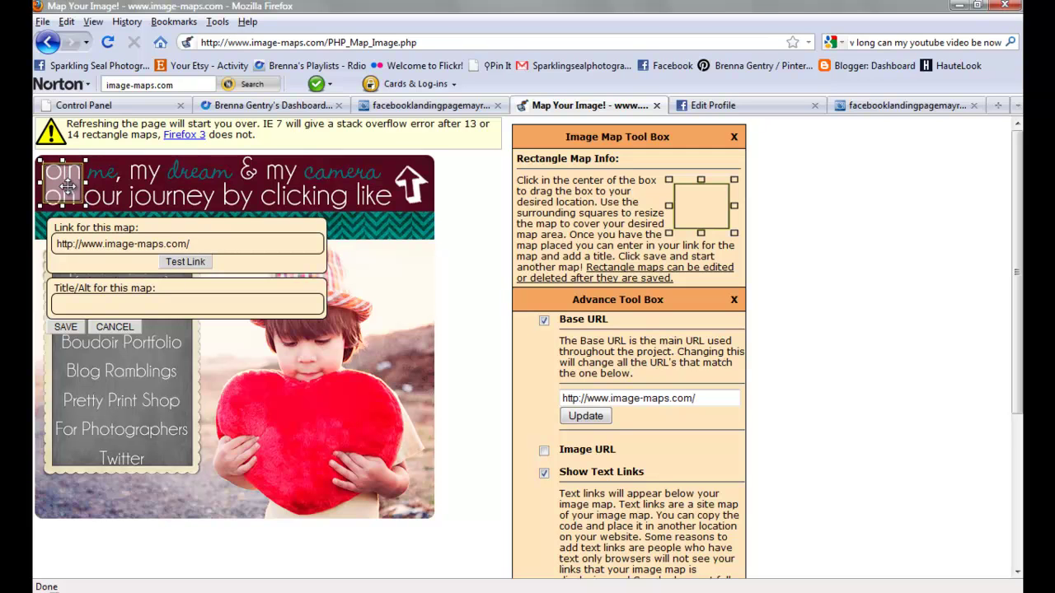
pyautogui.moveTo(68, 185); pyautogui.dragTo(178, 308)
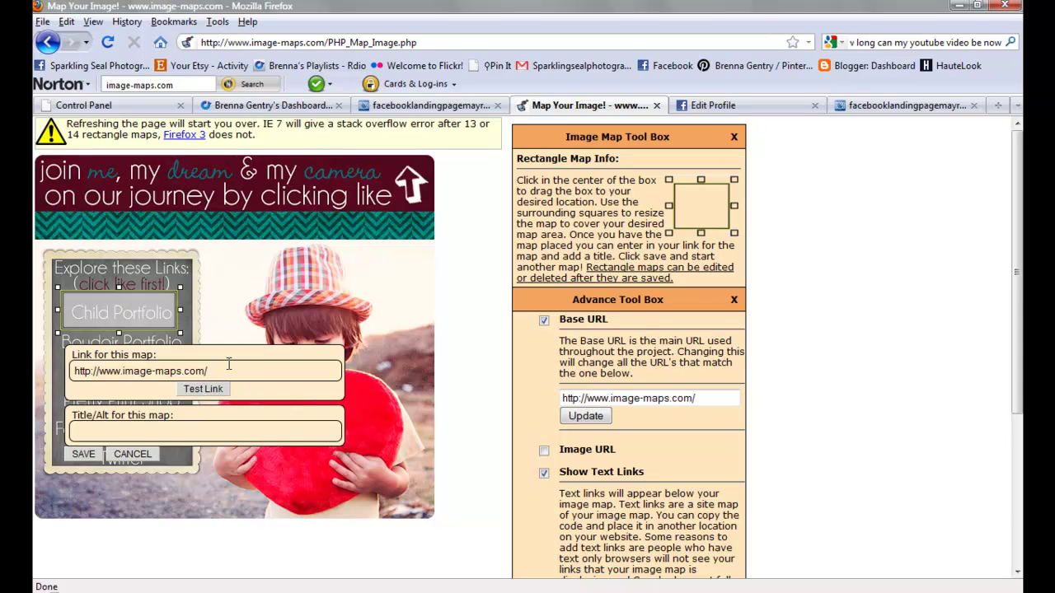
pyautogui.moveTo(229, 367); pyautogui.dragTo(41, 375)
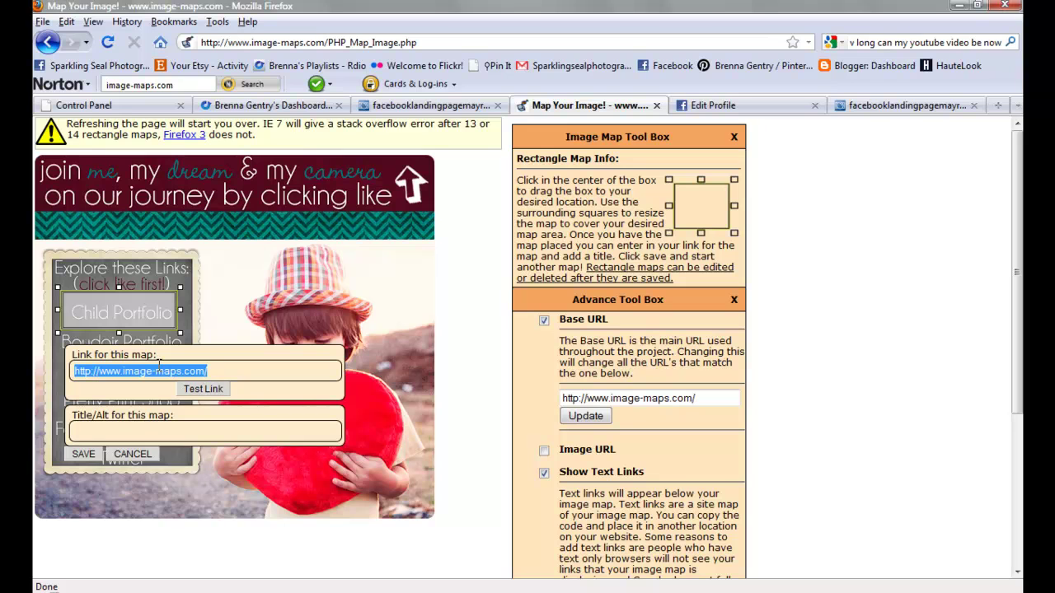
pyautogui.click(232, 369)
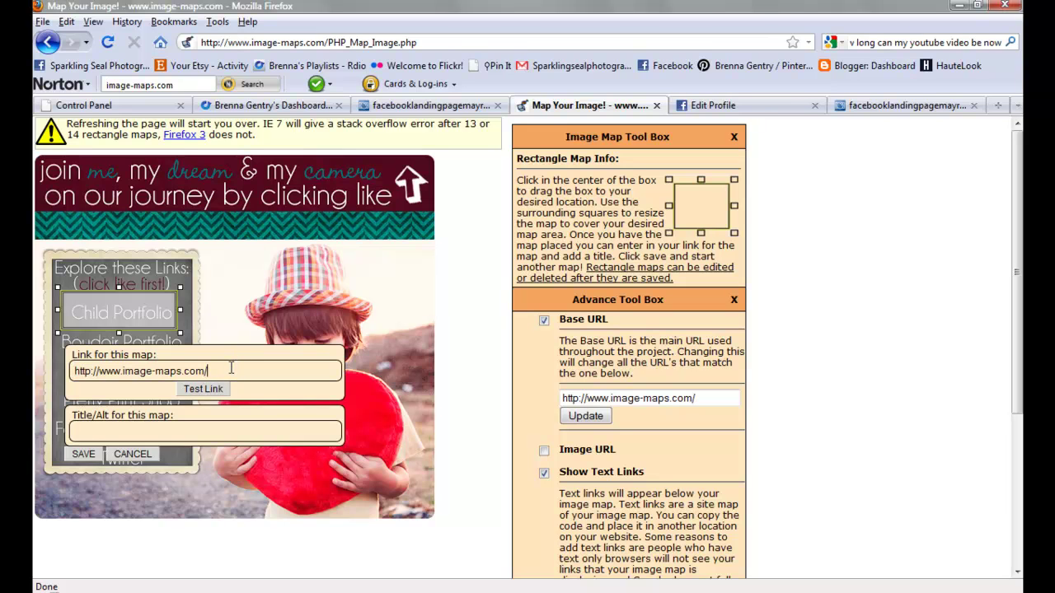
pyautogui.click(102, 436)
pyautogui.write('website')
pyautogui.click(87, 456)
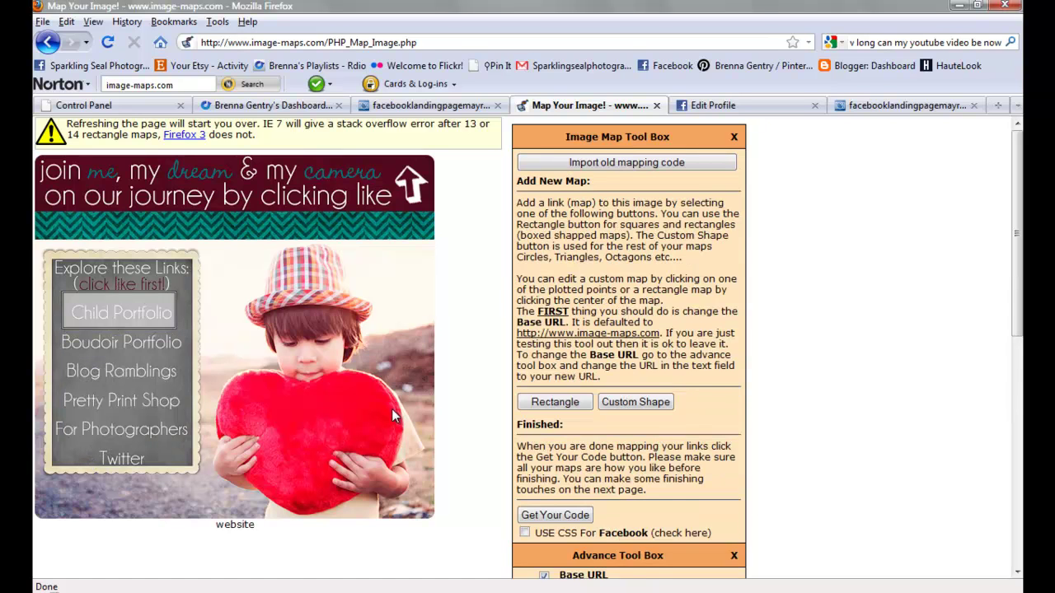
# Step: Add and save a second rectangle map beside the "Explore these Links" heading, with the default link and no title
pyautogui.click(555, 403)
pyautogui.moveTo(118, 186); pyautogui.dragTo(167, 268)
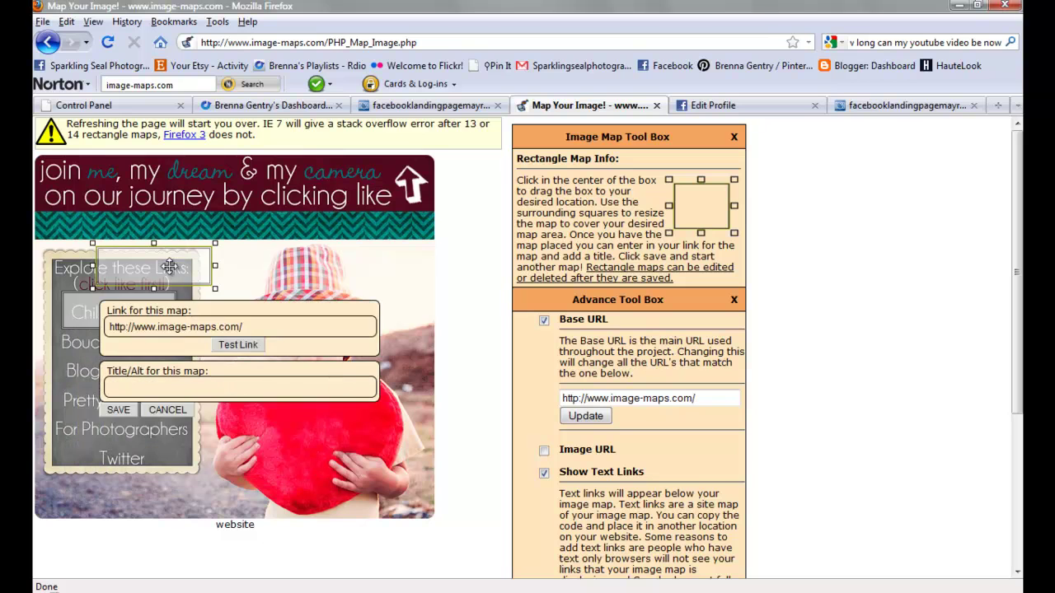
pyautogui.click(118, 410)
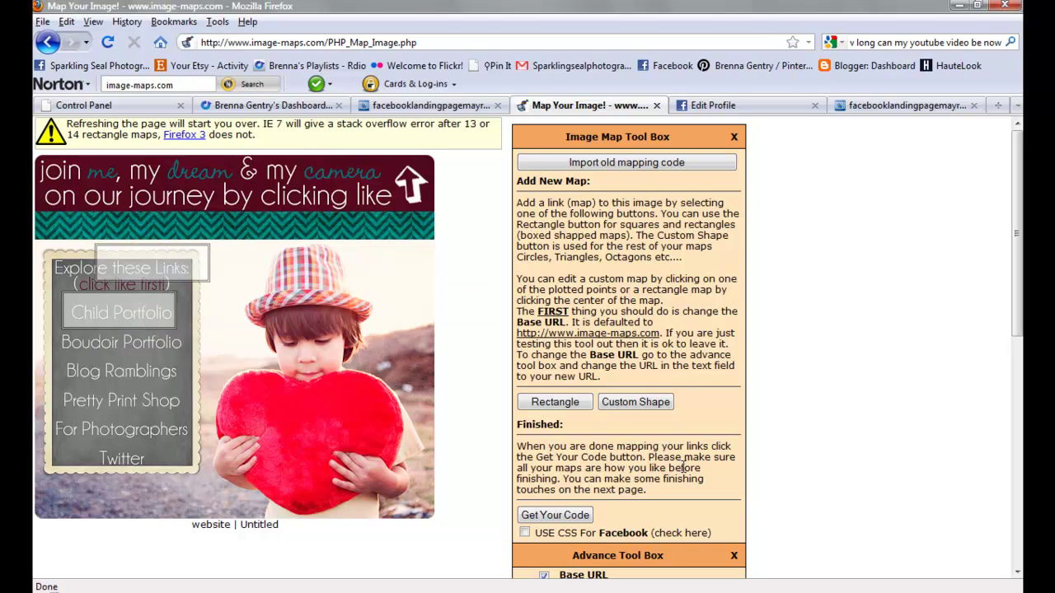
# Step: Plot a custom-shape map around the Blog Ramblings link and delete it
pyautogui.click(635, 402)
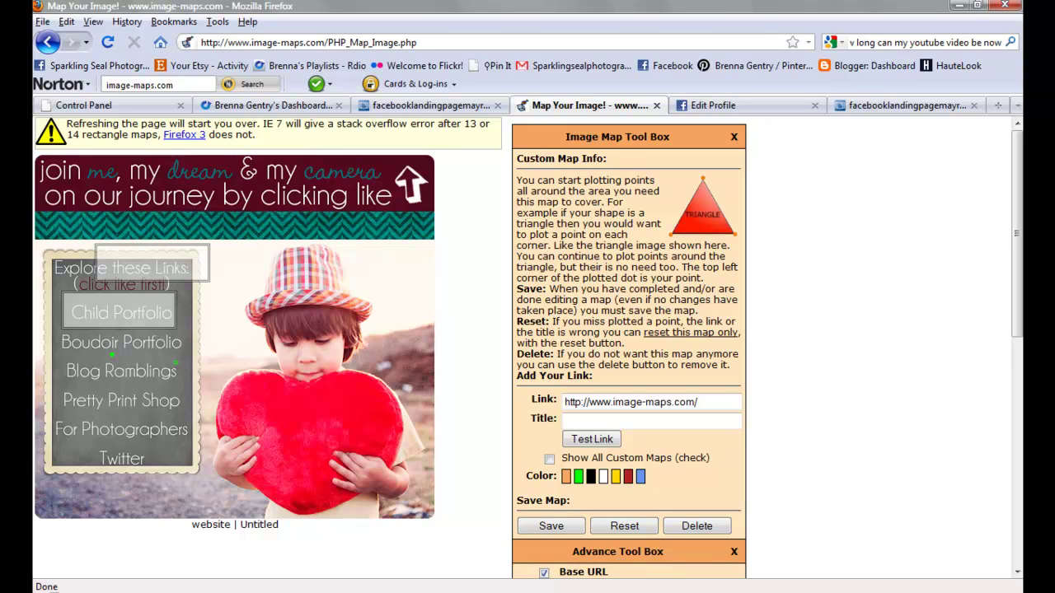
pyautogui.doubleClick(93, 395)
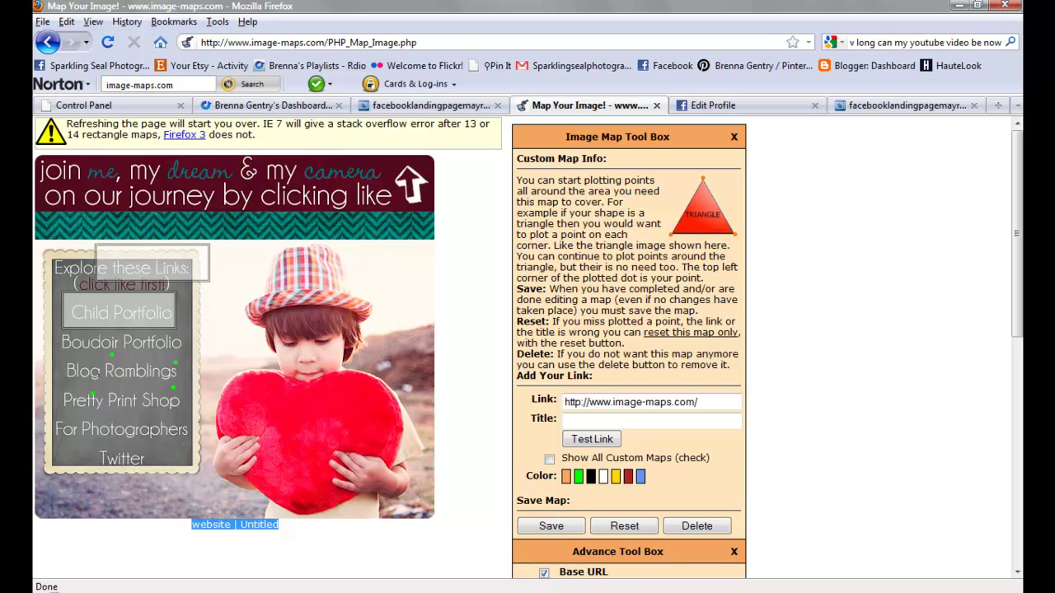
pyautogui.click(107, 384)
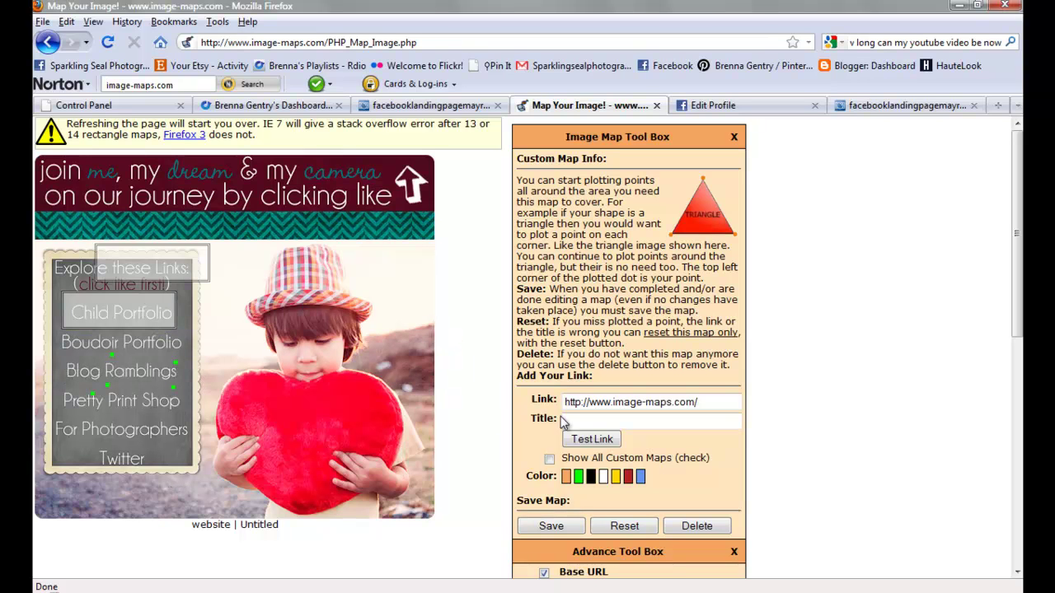
pyautogui.click(696, 527)
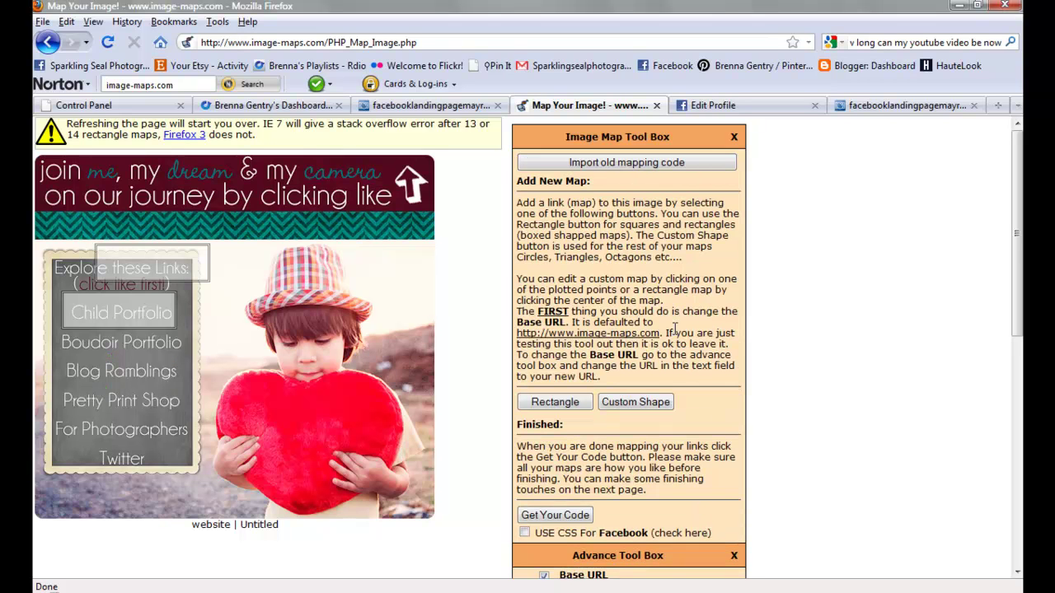
# Step: Enable the CSS for Facebook option and turn off Base URL, Show Text Links and Allow Backlink
pyautogui.moveTo(1020, 333); pyautogui.dragTo(1019, 443)
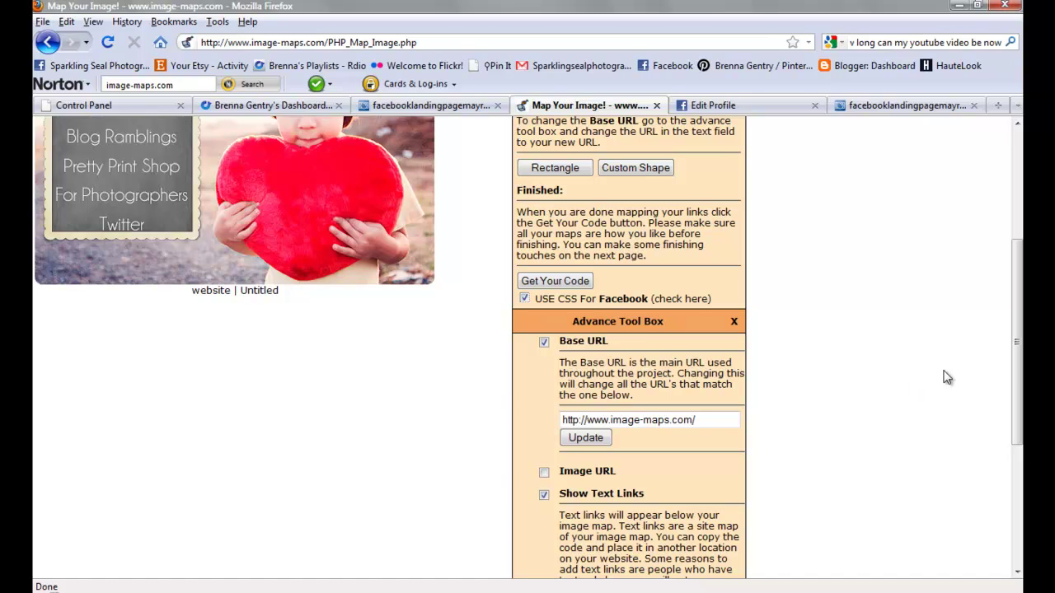
pyautogui.moveTo(1020, 371); pyautogui.dragTo(1020, 432)
pyautogui.click(543, 208)
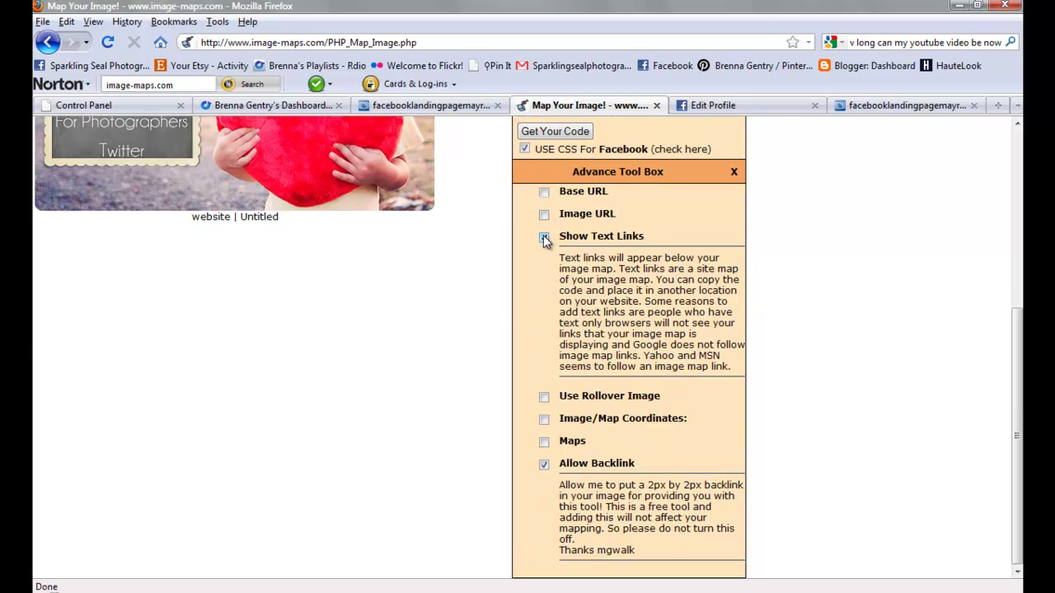
pyautogui.click(544, 238)
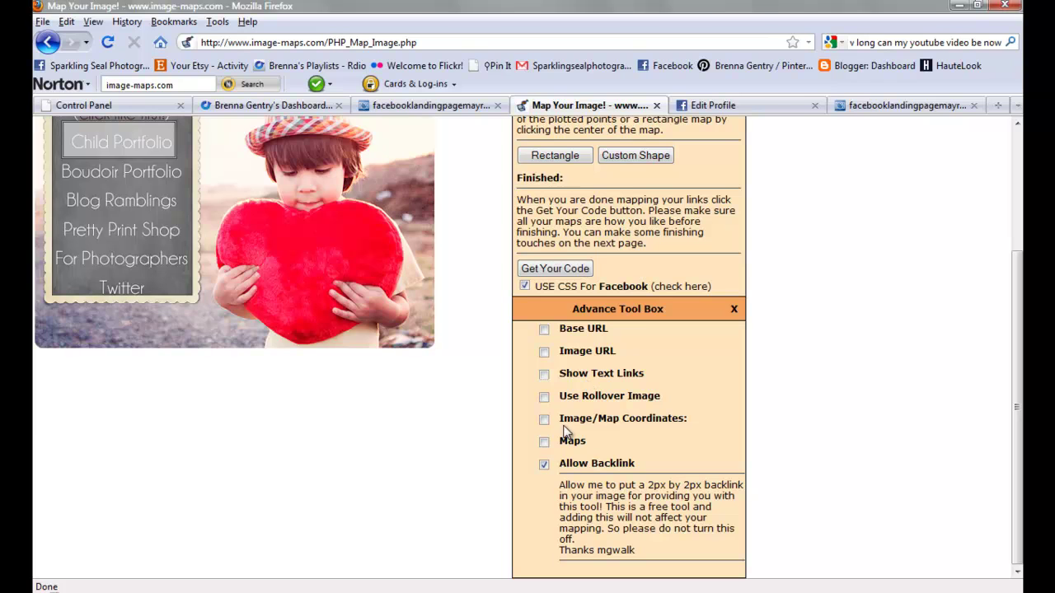
pyautogui.click(544, 465)
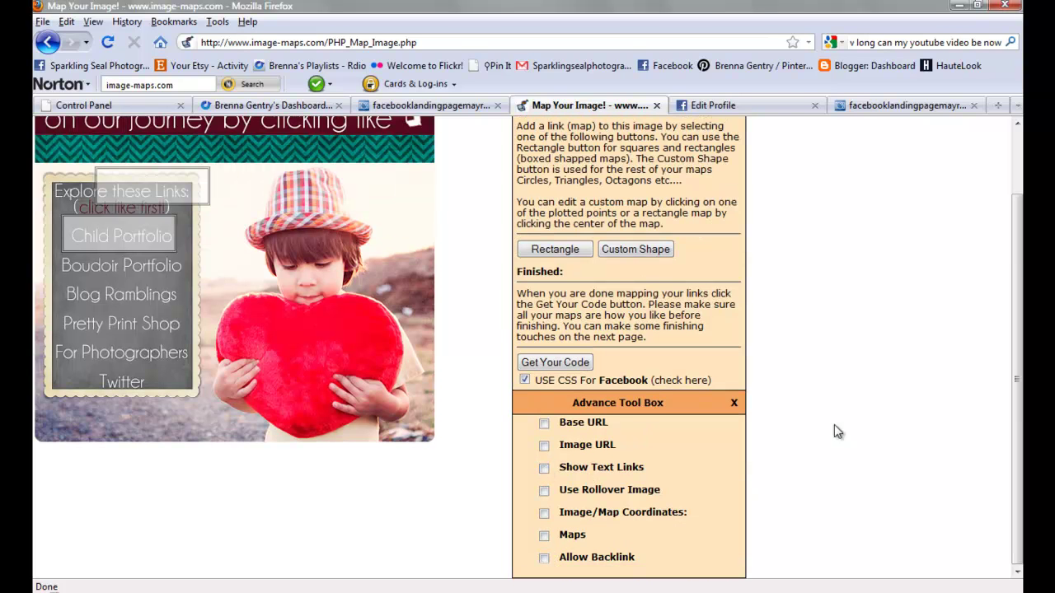
# Step: Generate the image map code and copy the complete CSS code
pyautogui.moveTo(1019, 362)
pyautogui.mouseDown()
pyautogui.moveTo(1018, 317)
pyautogui.moveTo(1018, 367)
pyautogui.mouseUp()
pyautogui.click(567, 366)
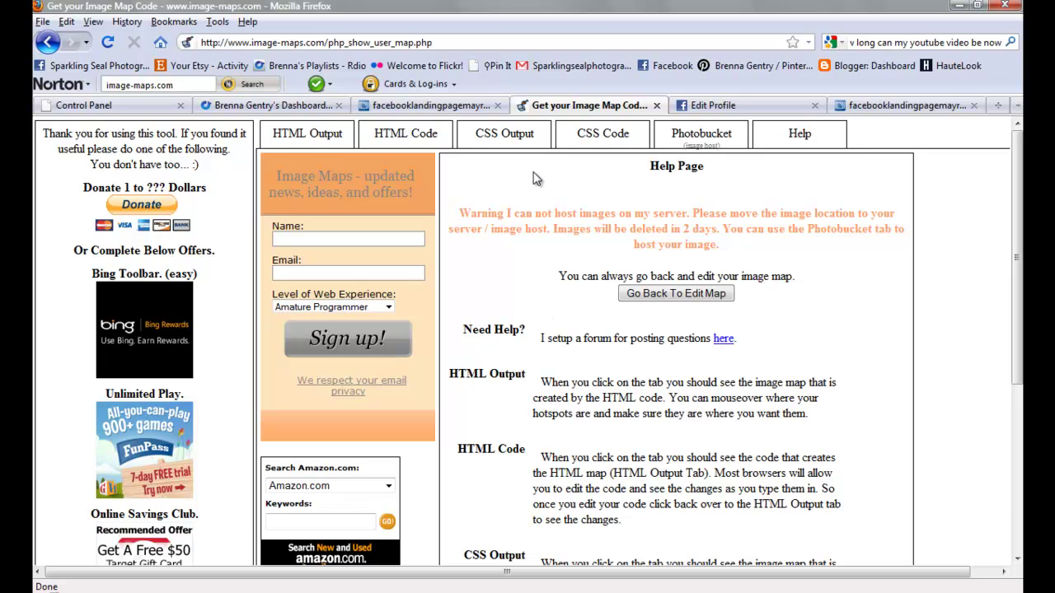
pyautogui.click(595, 138)
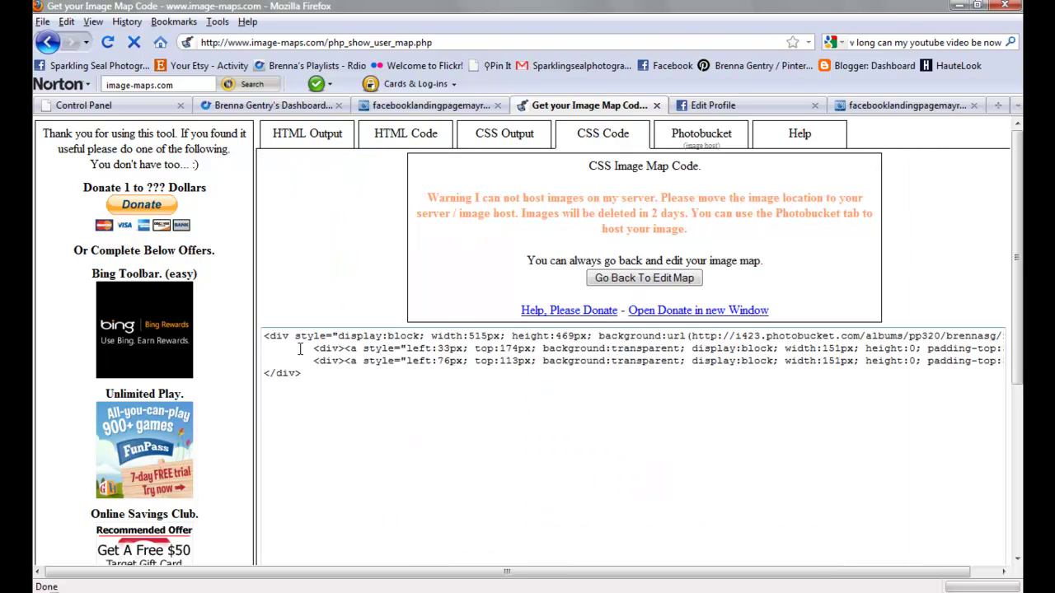
pyautogui.moveTo(266, 336); pyautogui.dragTo(371, 400)
pyautogui.rightClick(364, 354)
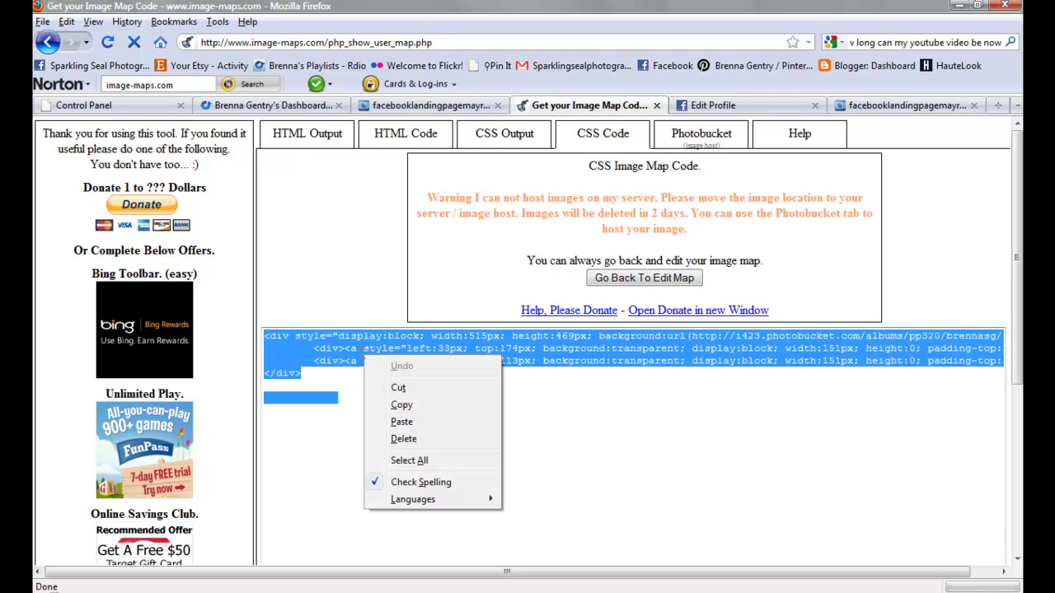
pyautogui.click(410, 405)
pyautogui.click(348, 430)
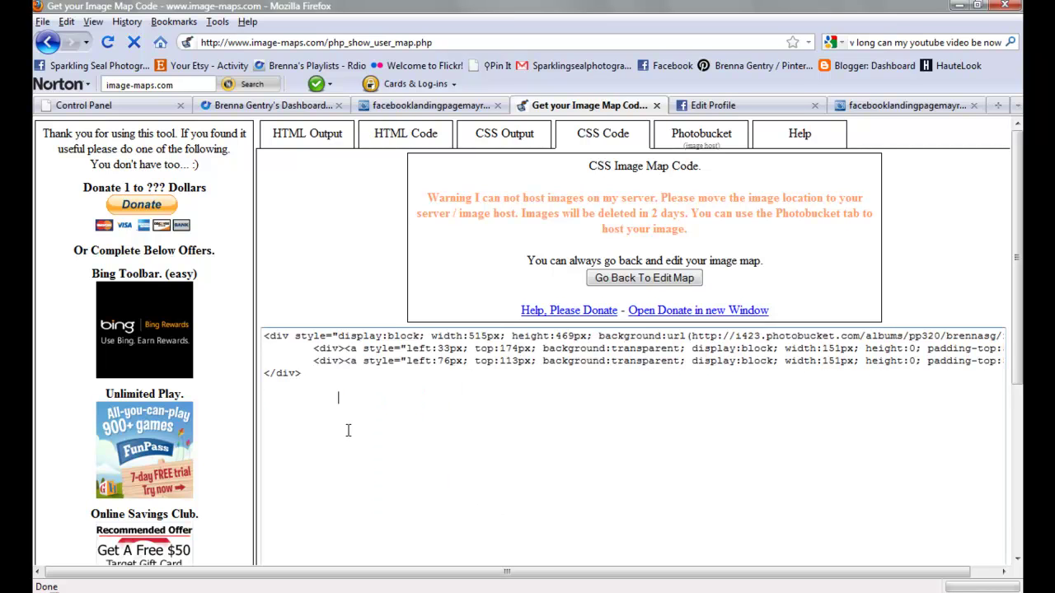
# Step: From the Facebook page's app settings, open the Welcome & Links FBML app, look over its code and cancel the edit
pyautogui.moveTo(337, 592)
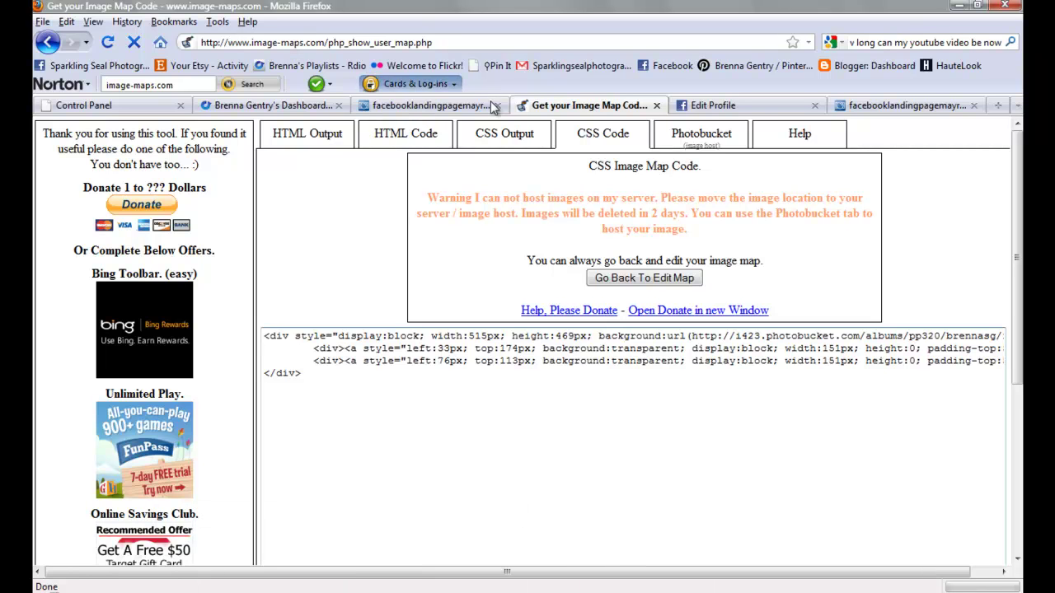
pyautogui.click(761, 109)
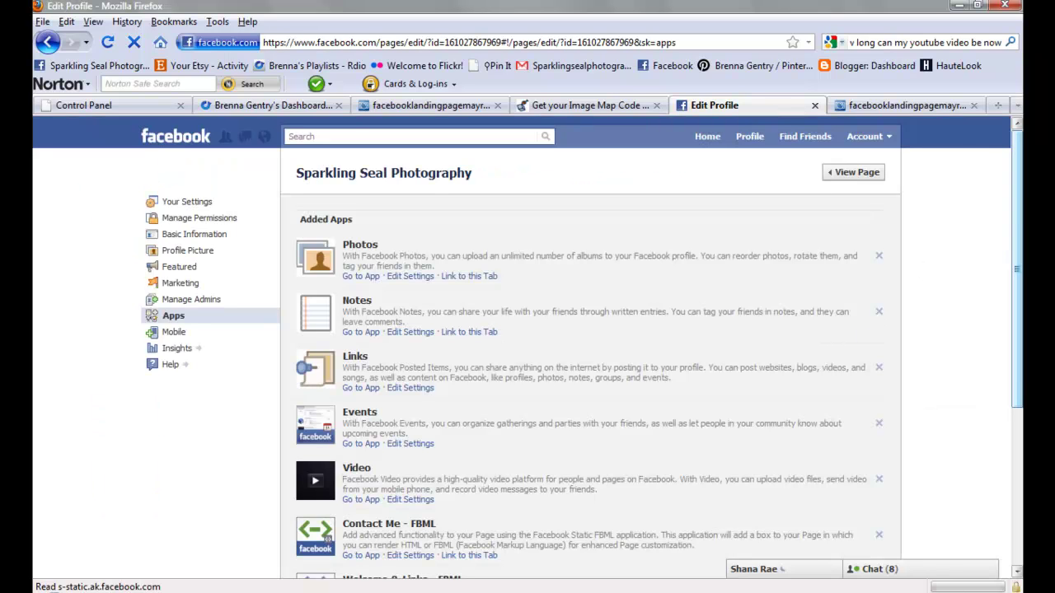
pyautogui.scroll(-1, 1018, 216)
pyautogui.scroll(-2, 512, 373)
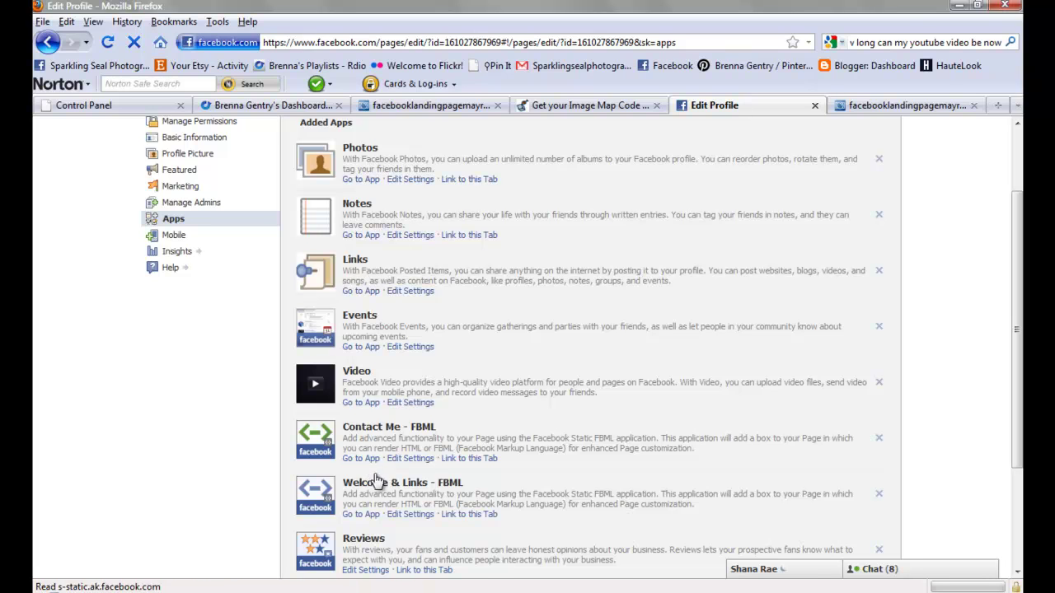
pyautogui.click(361, 514)
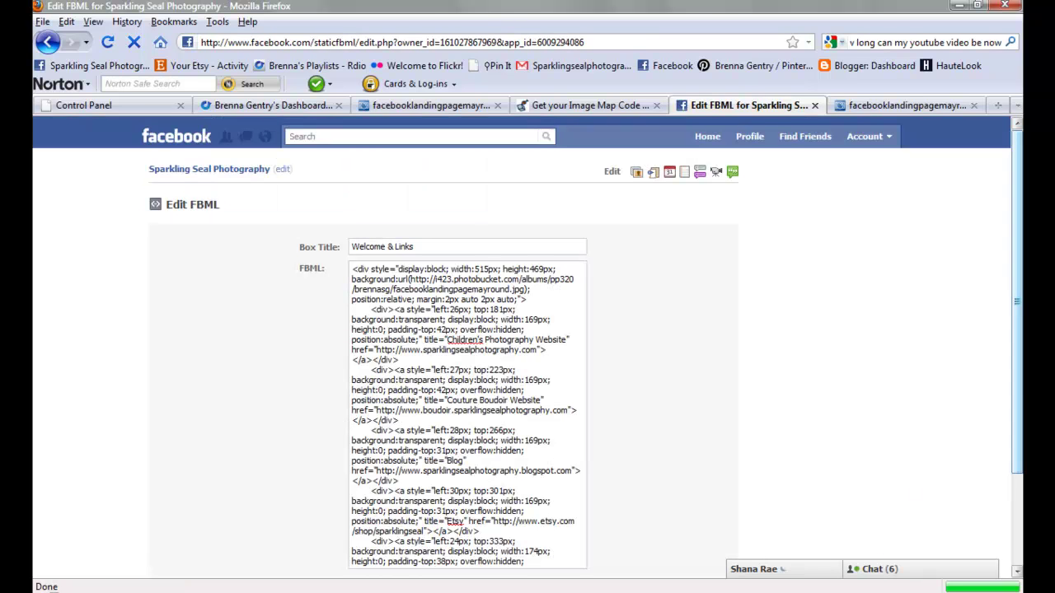
pyautogui.scroll(-2, 1022, 406)
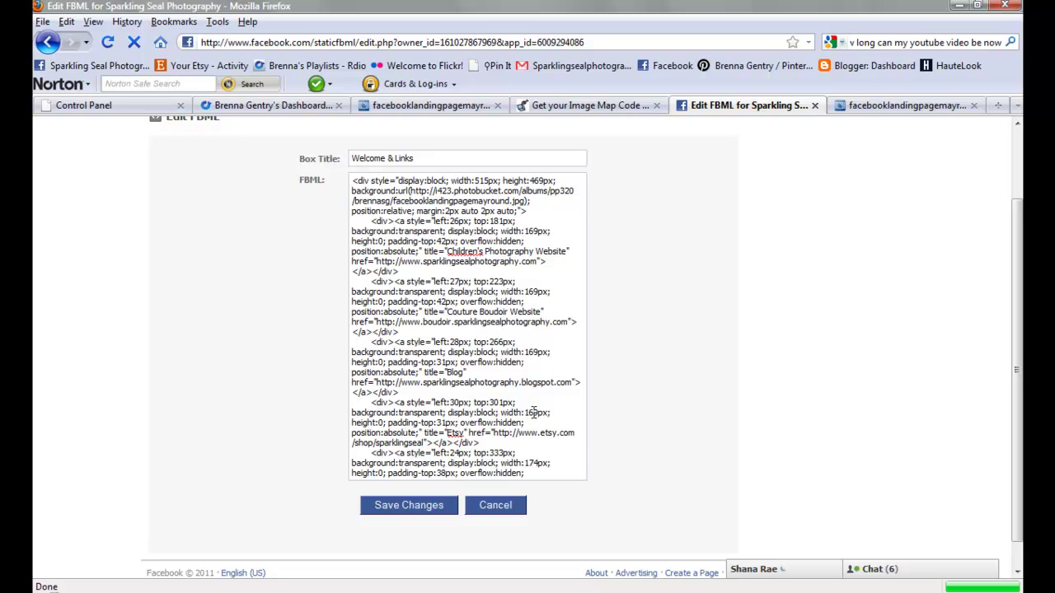
pyautogui.click(491, 514)
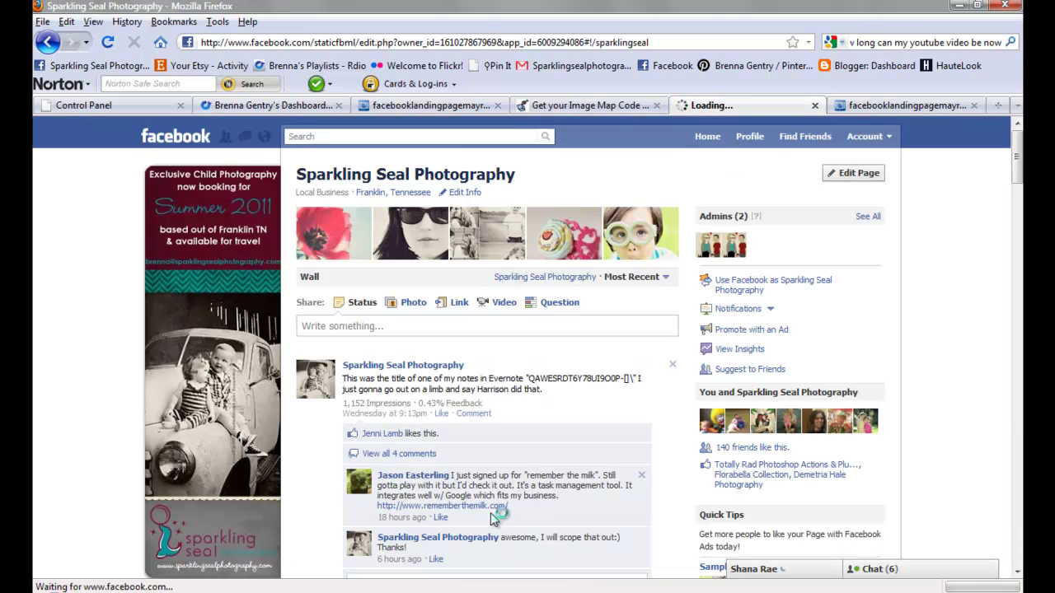
# Step: Open the Welcome & Links page of Sparkling Seal Photography and view its landing image
pyautogui.scroll(-5, 618, 490)
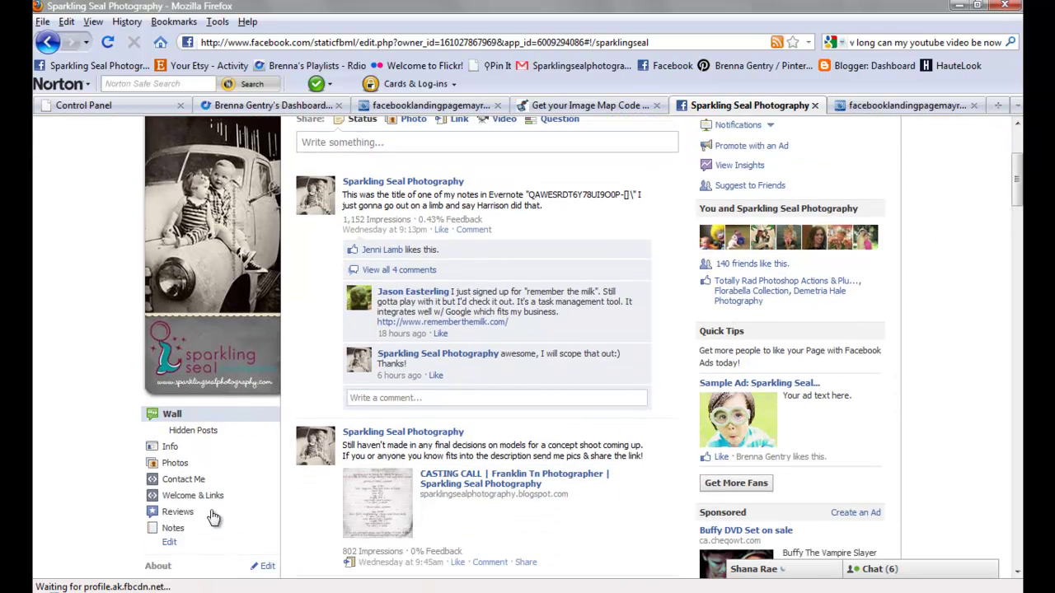
pyautogui.click(193, 496)
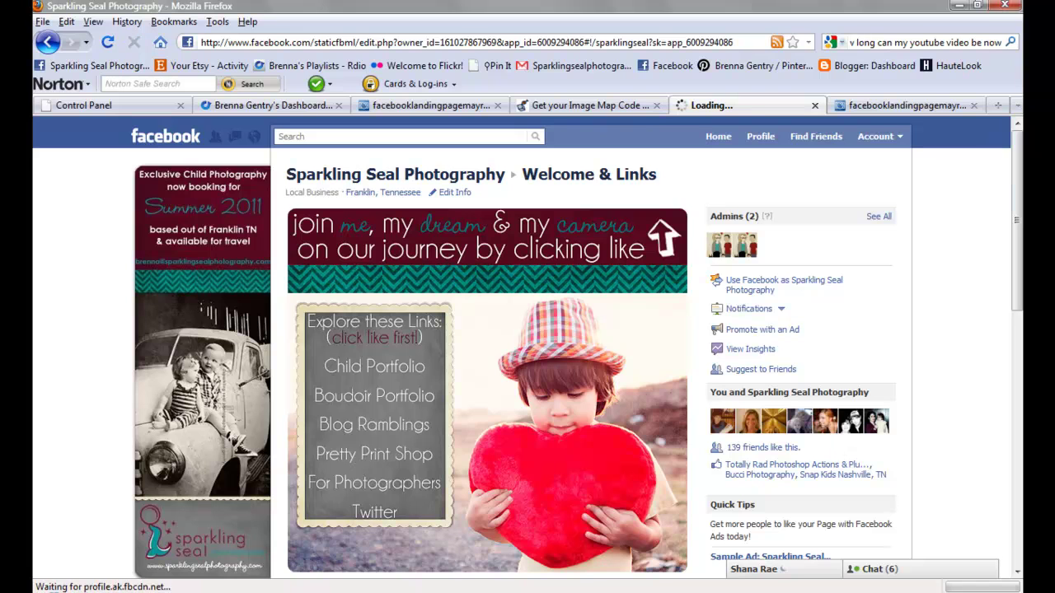
pyautogui.moveTo(1015, 236); pyautogui.dragTo(1015, 240)
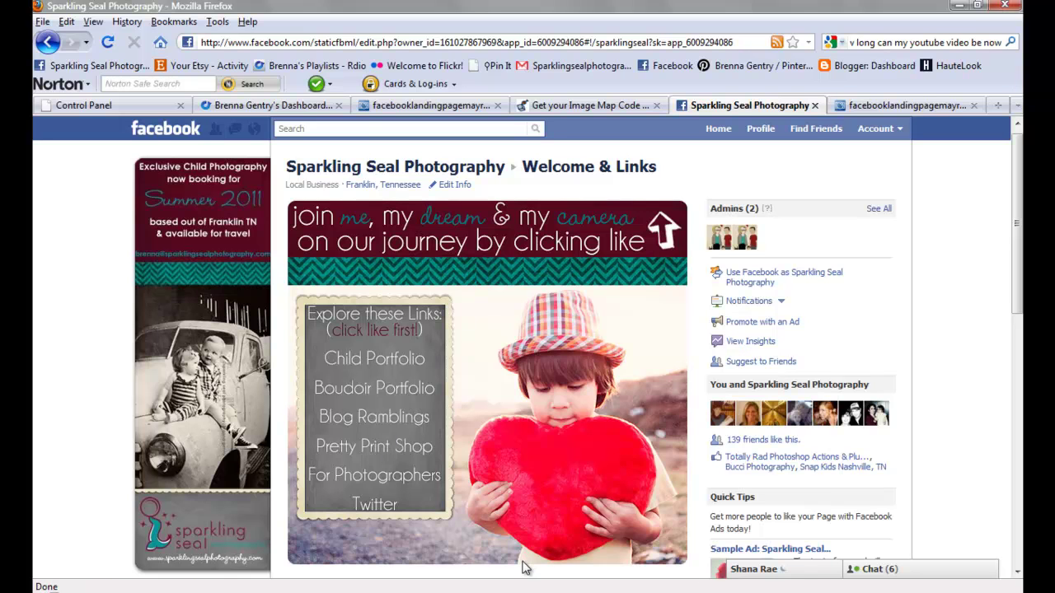
pyautogui.moveTo(565, 592)
pyautogui.moveTo(338, 592)
pyautogui.click(401, 107)
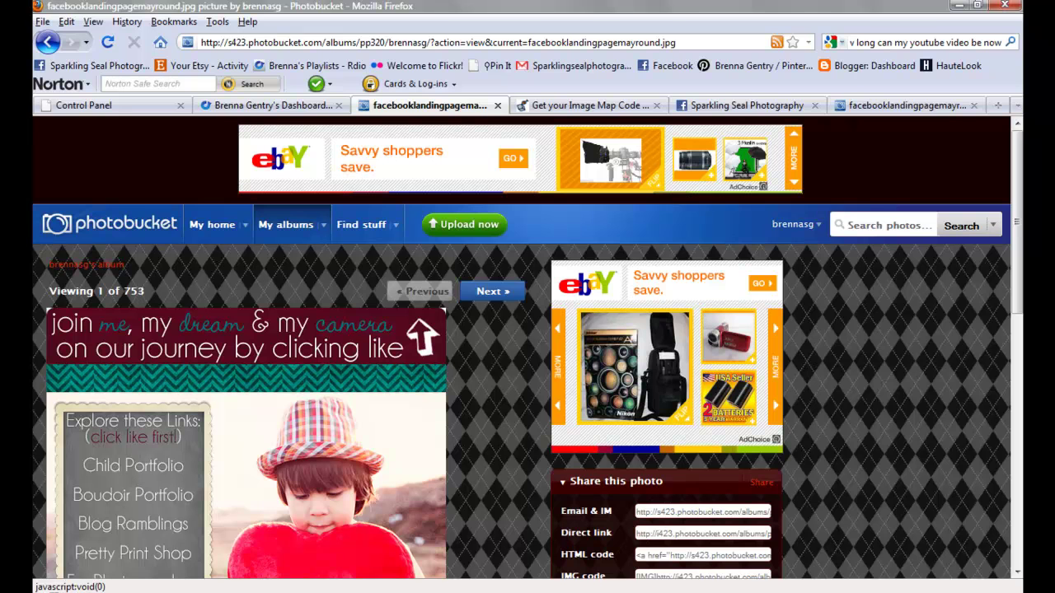
pyautogui.click(768, 109)
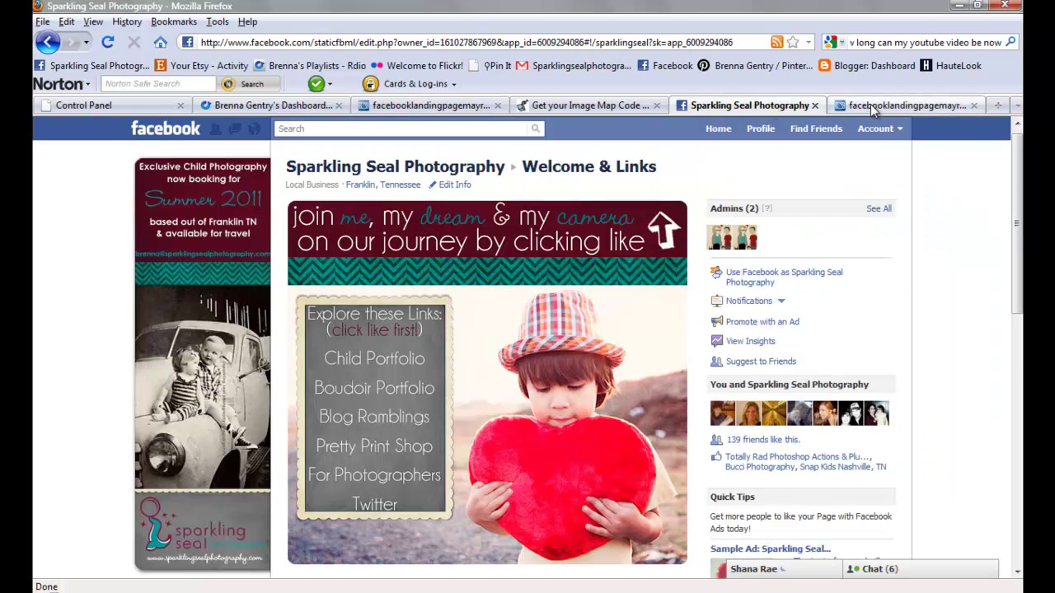
pyautogui.click(872, 110)
pyautogui.click(778, 108)
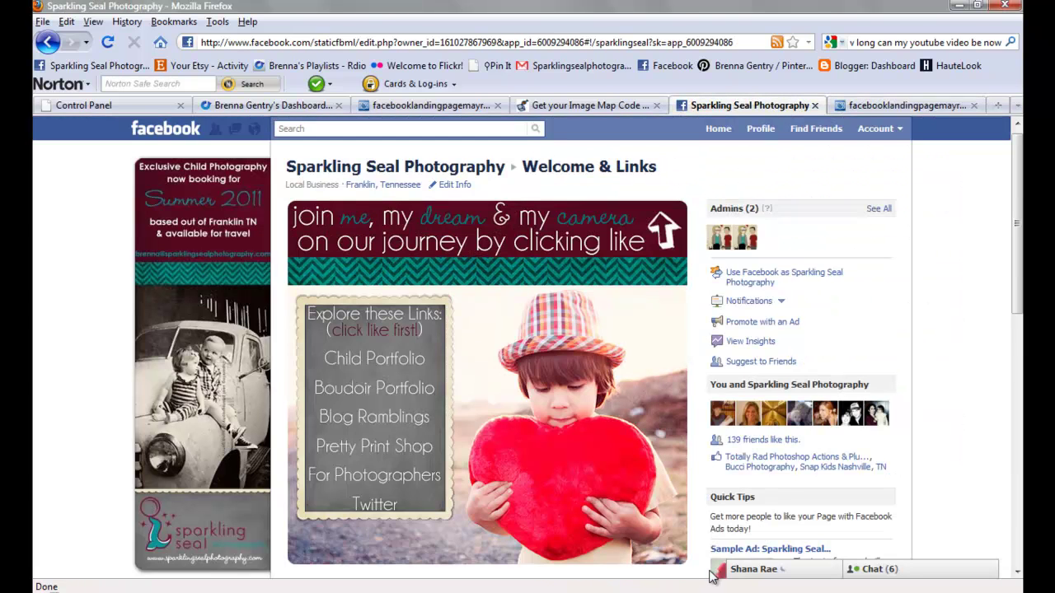
# Step: Switch to Windows Photo Gallery to view screenshotlandingpage.jpg, and return to the Facebook page in Firefox
pyautogui.hotkey('alt', 'Tab')
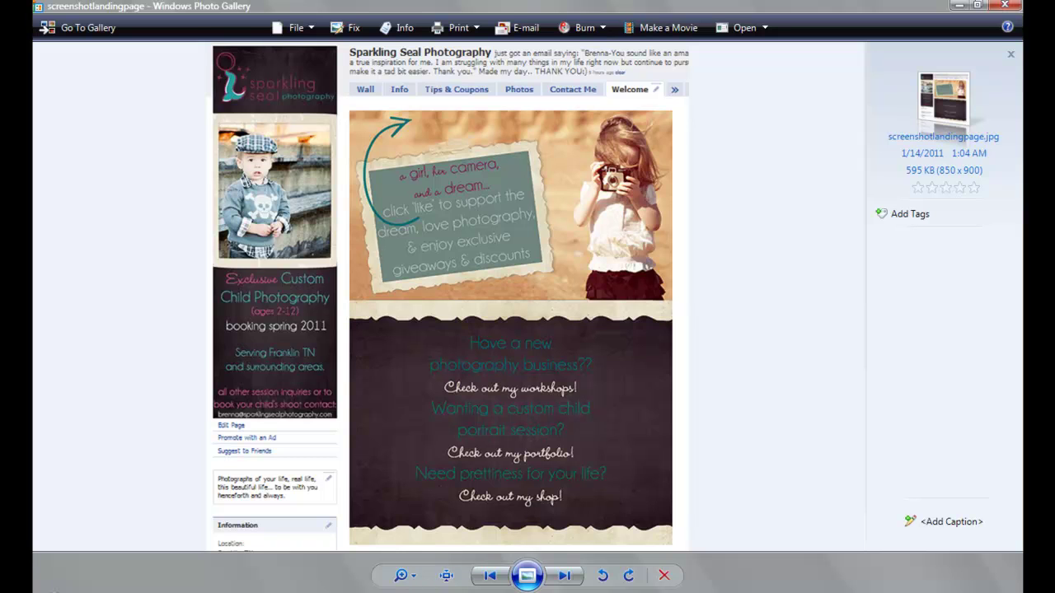
pyautogui.moveTo(224, 592)
pyautogui.click(453, 577)
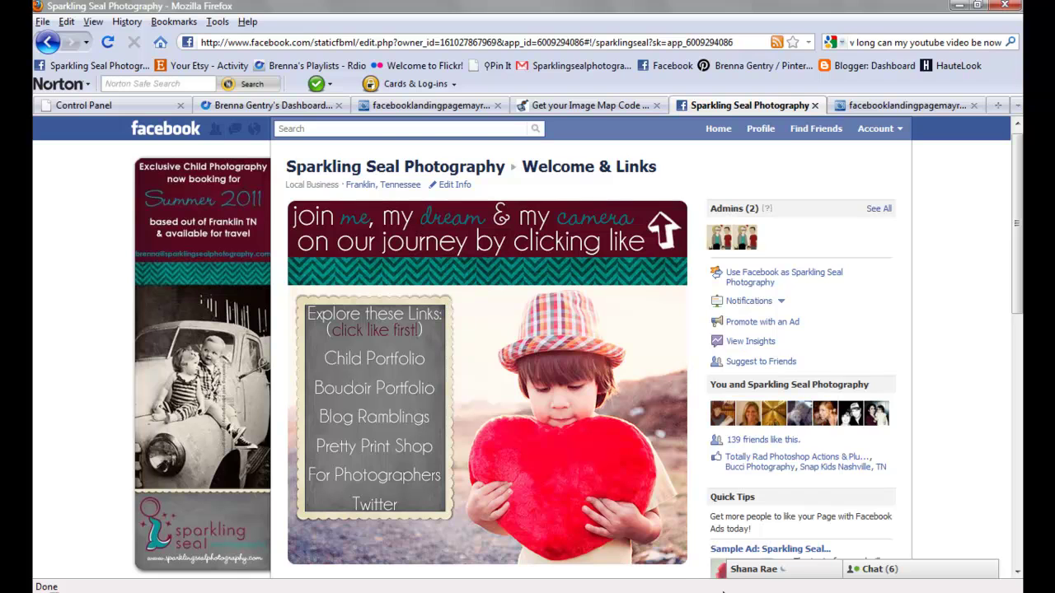
pyautogui.moveTo(223, 592)
pyautogui.moveTo(1019, 271)
pyautogui.mouseDown()
pyautogui.moveTo(1019, 425)
pyautogui.moveTo(1019, 247)
pyautogui.moveTo(1020, 288)
pyautogui.moveTo(1022, 257)
pyautogui.mouseUp()
pyautogui.scroll(-1, 857, 350)
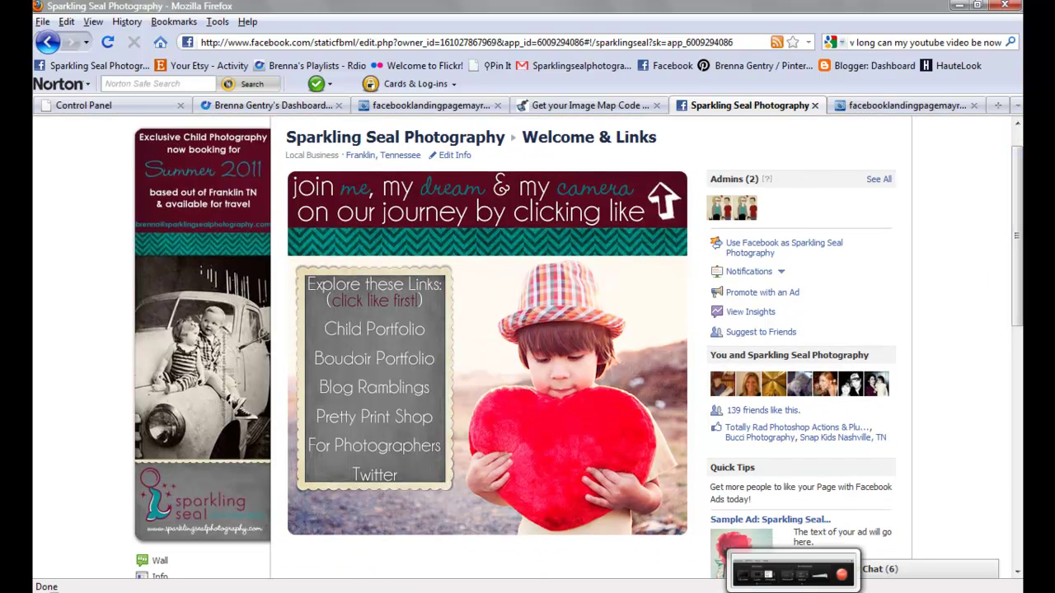
pyautogui.click(792, 570)
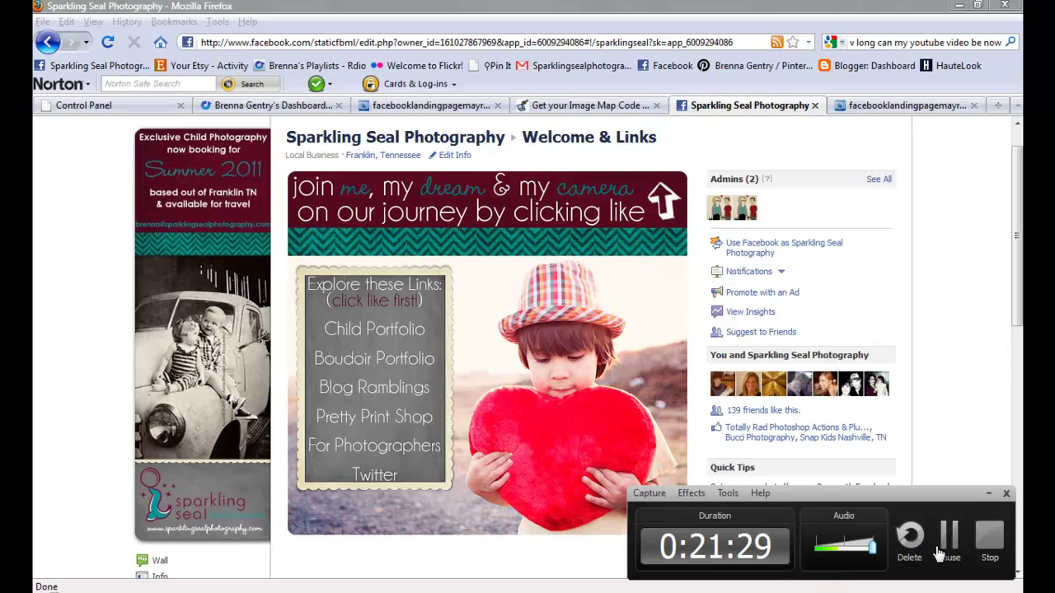